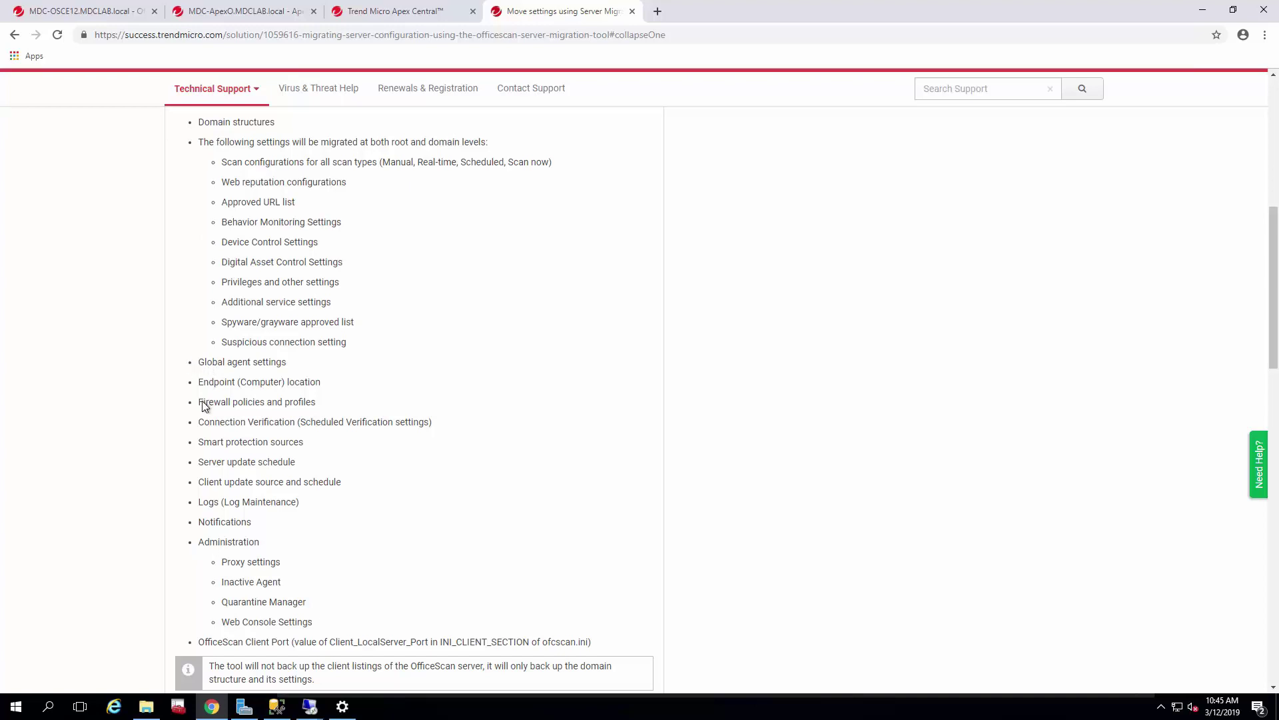
Review the migrated settings list: firewall policies, domain structures, smart protection sources and client port.
drag(324, 405, 200, 404)
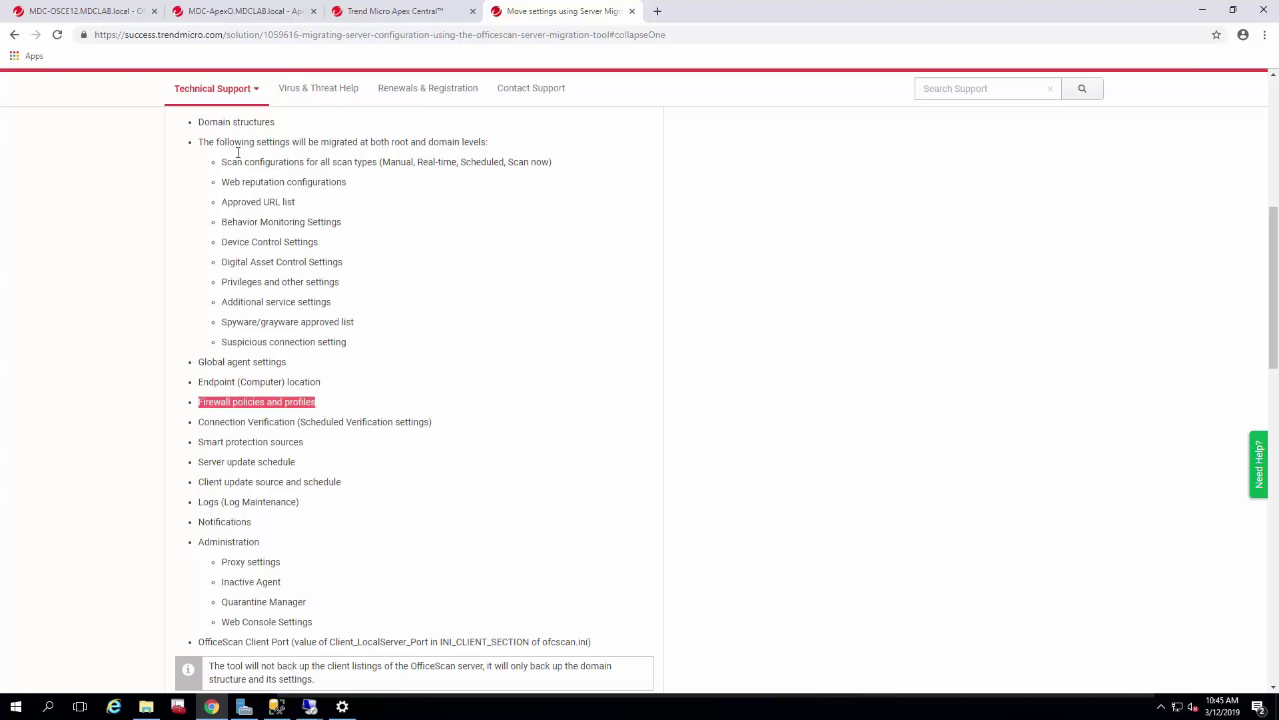
mouse_move(203, 130)
mouse_down()
mouse_move(266, 126)
mouse_move(363, 341)
mouse_move(198, 148)
mouse_up()
click(202, 141)
click(362, 337)
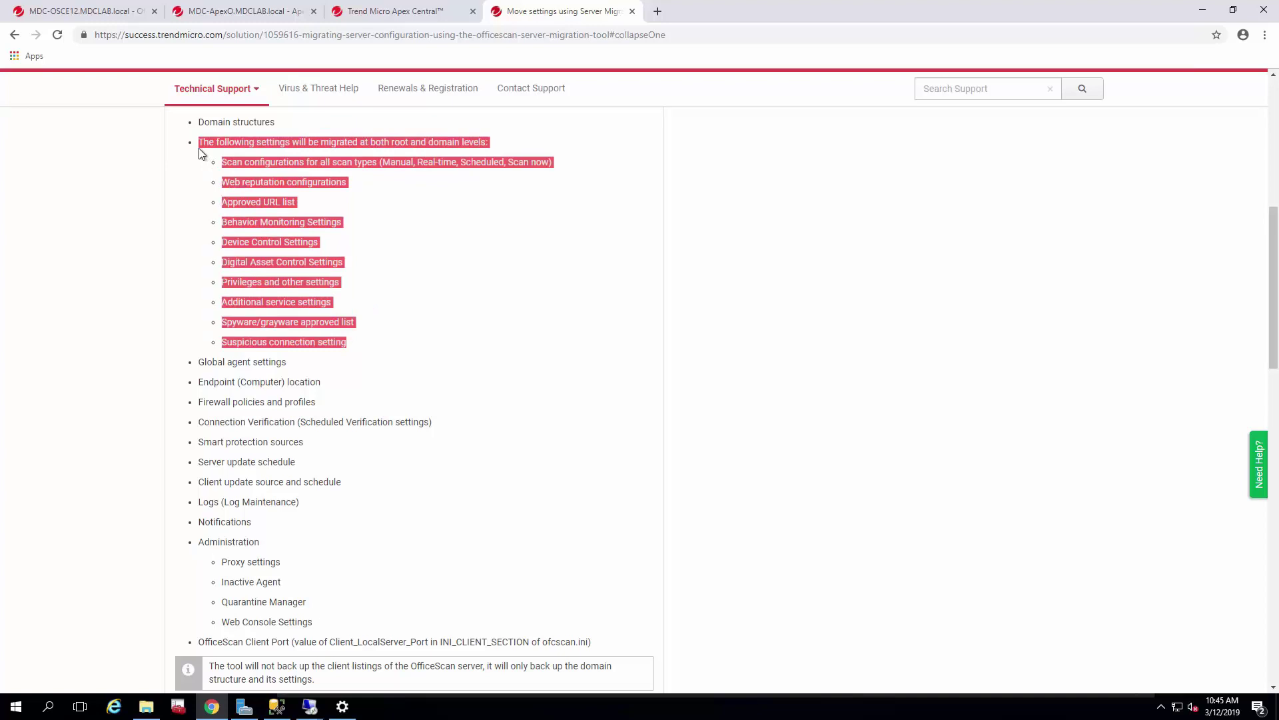
click(282, 491)
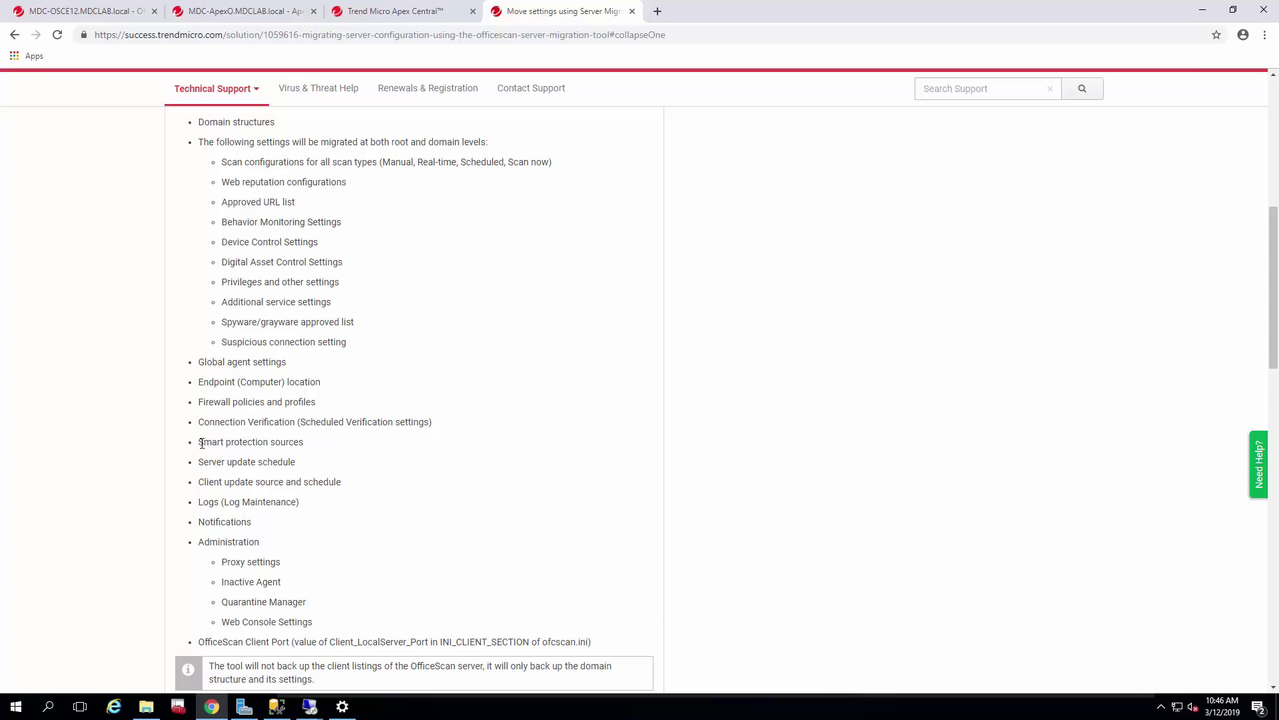
drag(200, 442, 303, 443)
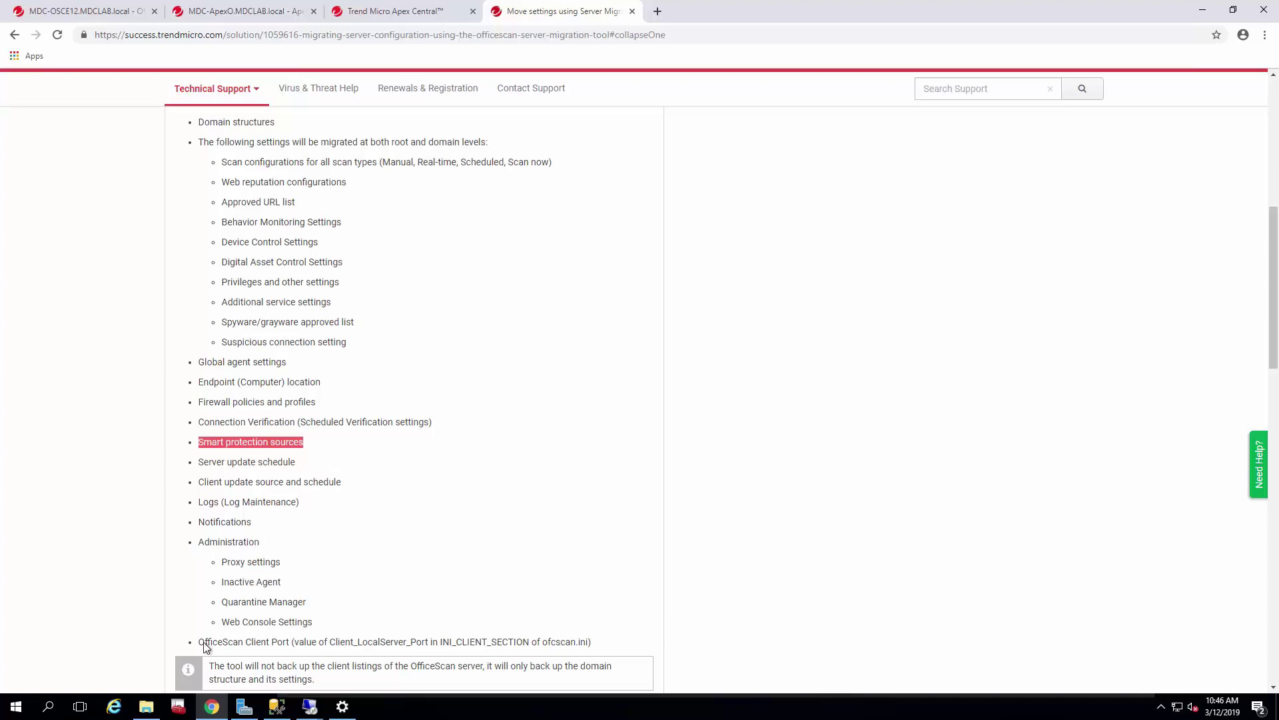
drag(200, 642, 291, 642)
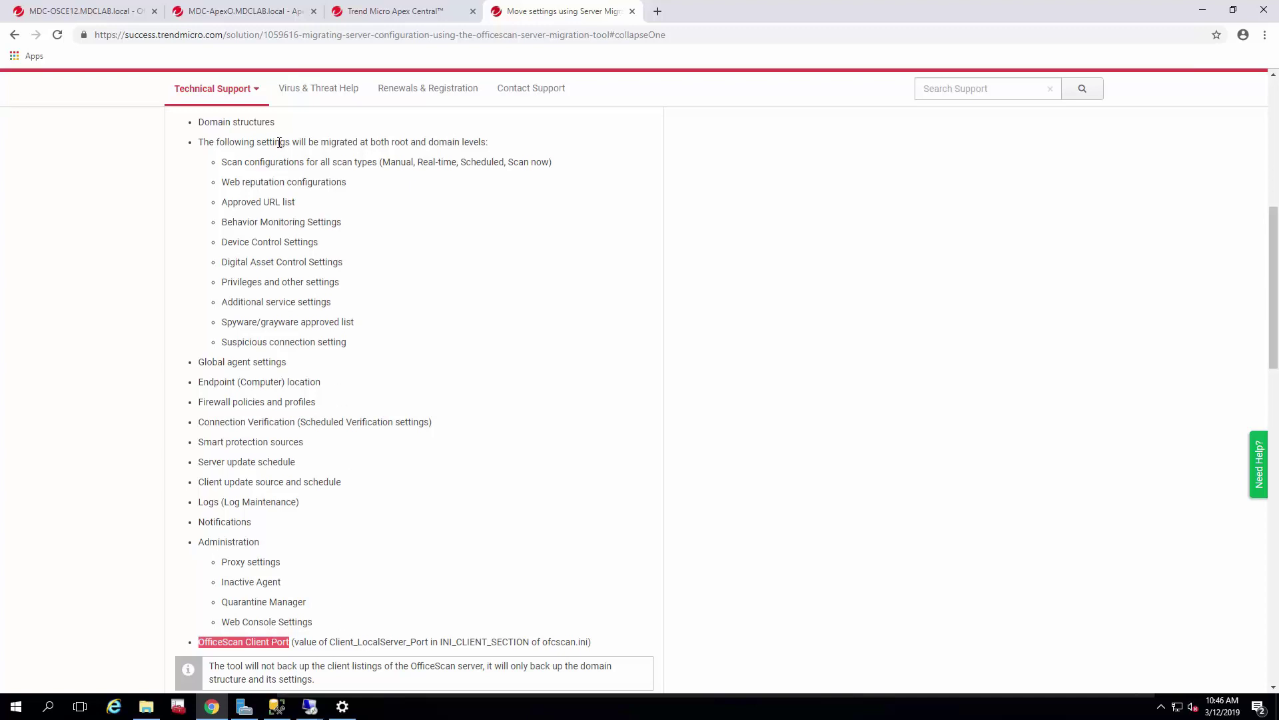
From Administration > Settings > Server Migration, download the Apex One Settings Export Tool.
click(247, 12)
mouse_move(414, 130)
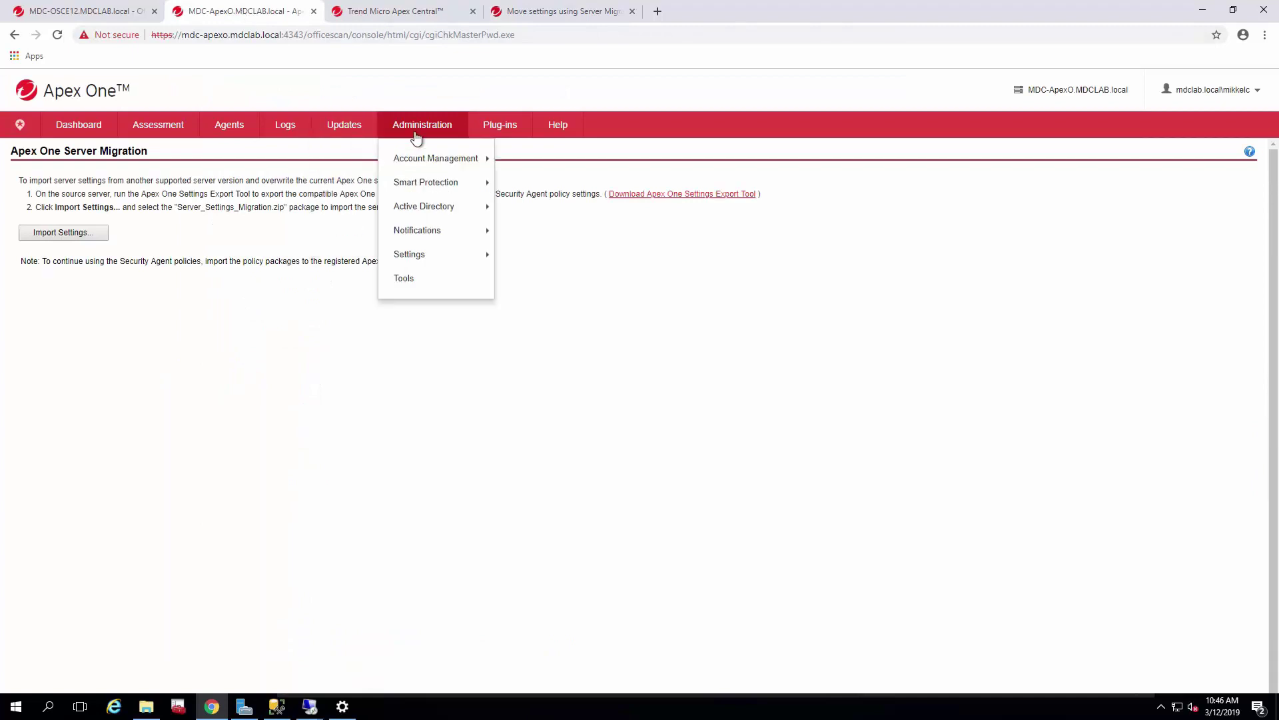
mouse_move(431, 257)
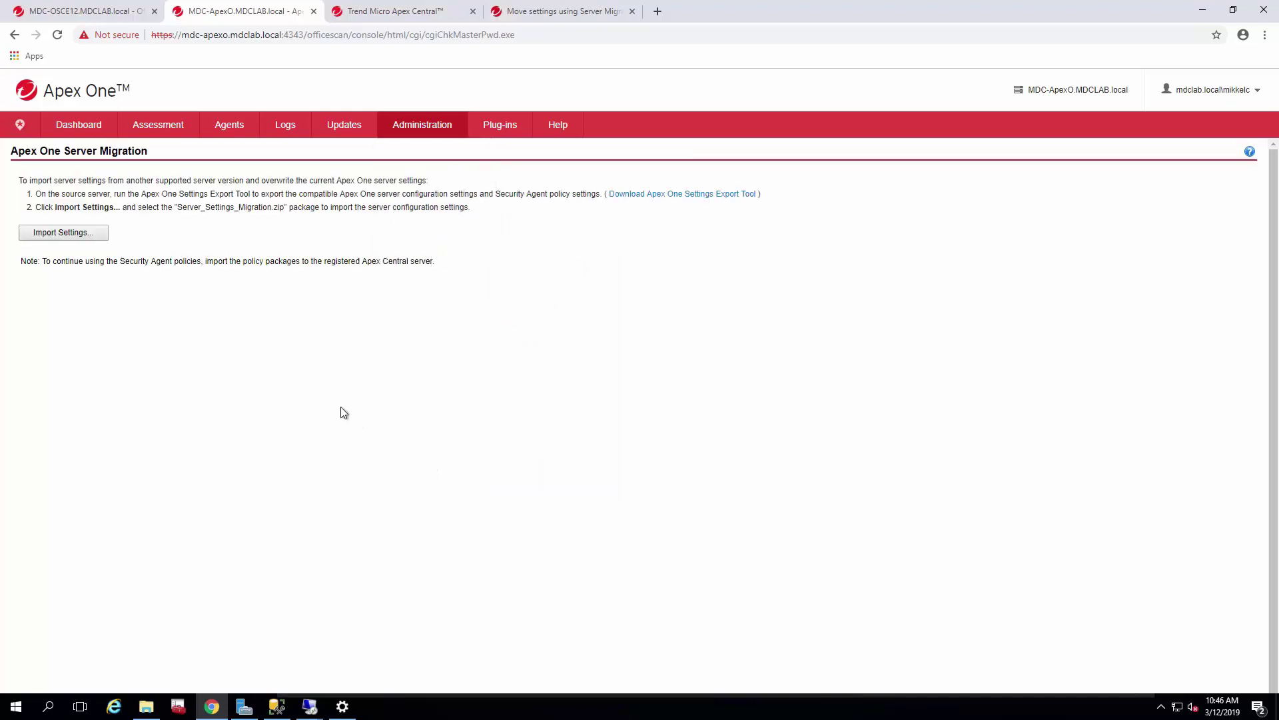
click(641, 200)
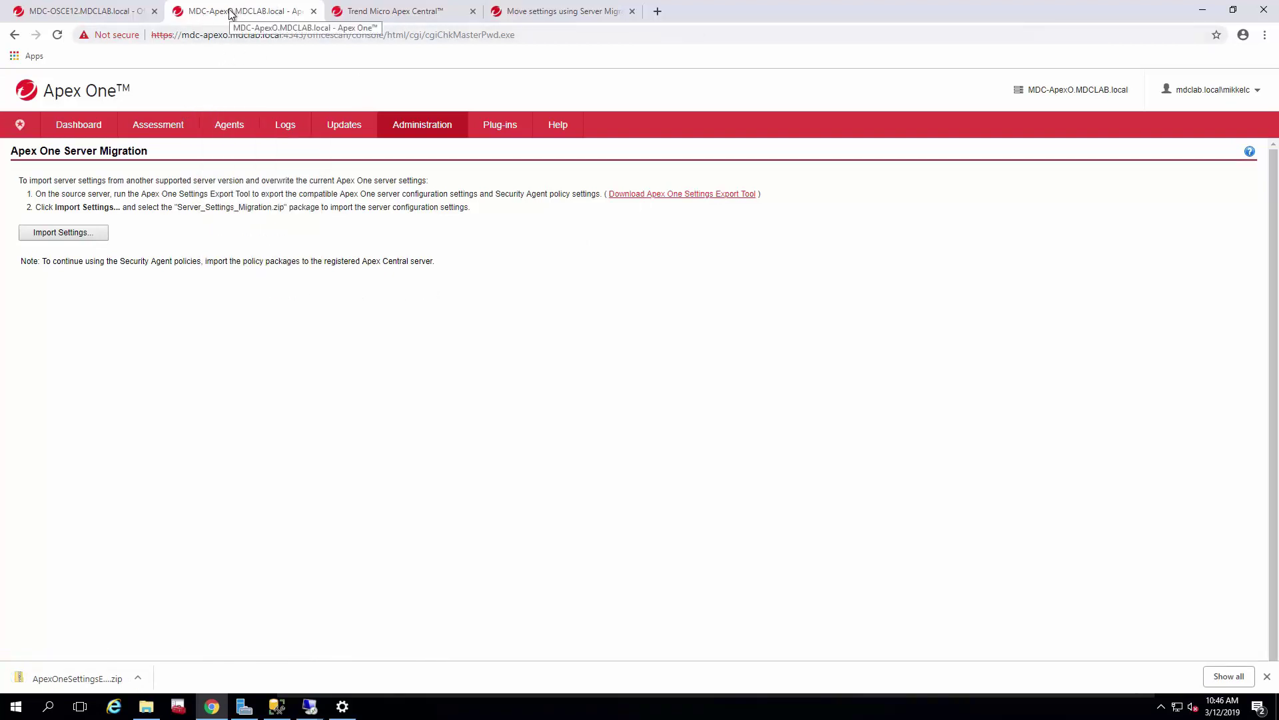
Show the downloaded ApexOneSettingsExportTool.zip in its folder and select it.
click(139, 677)
click(173, 632)
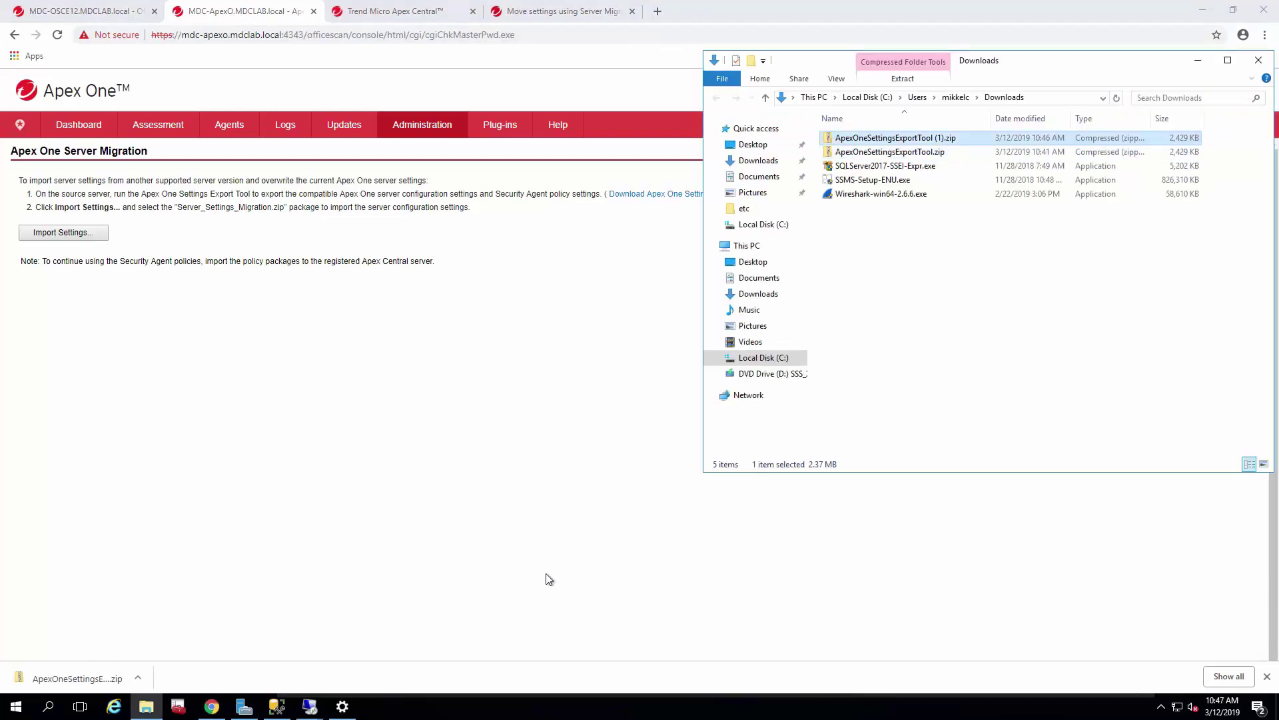
click(893, 152)
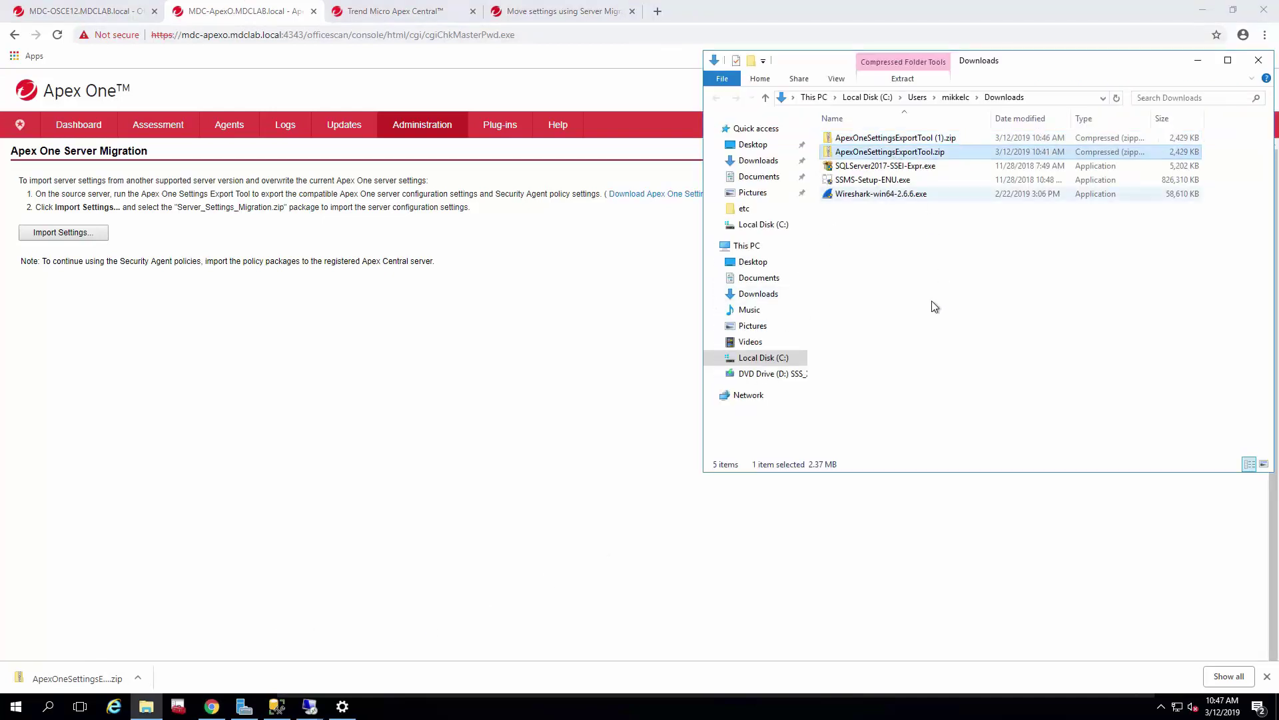
Paste the zip into \\mdc-oscexg\c$ and switch to the mdc-oscexg remote desktop.
click(1045, 95)
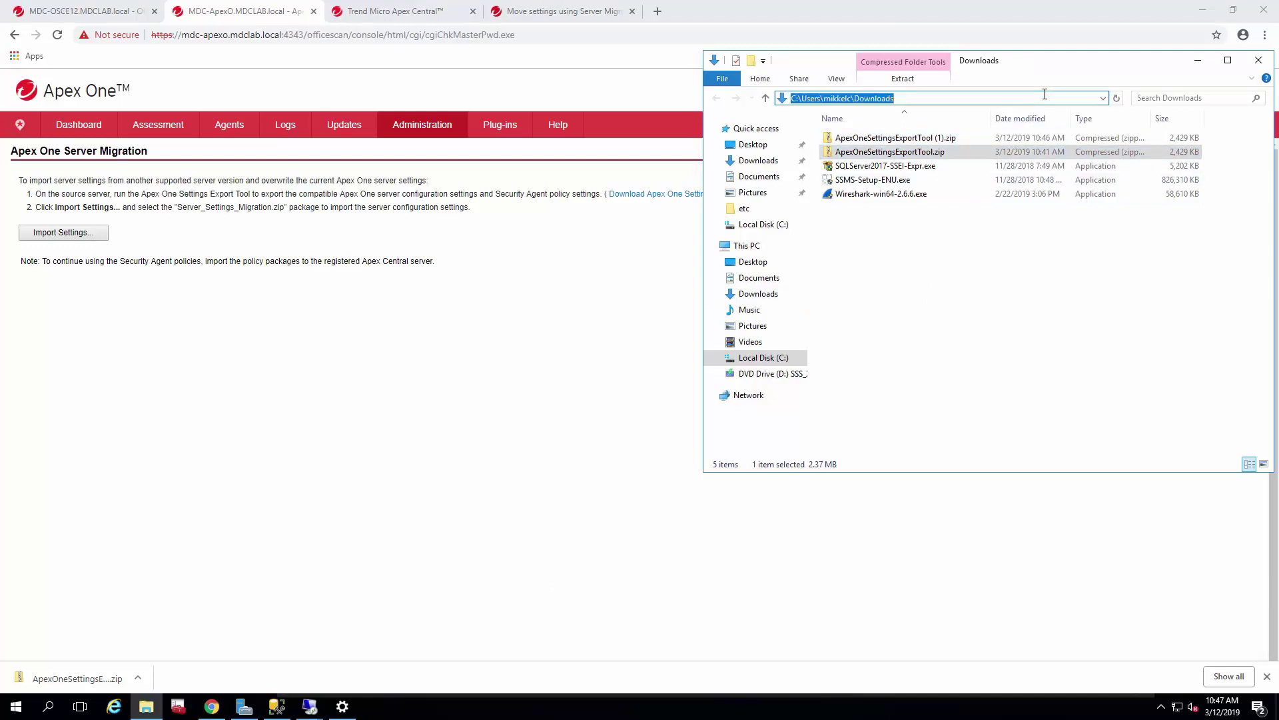
text(\\)
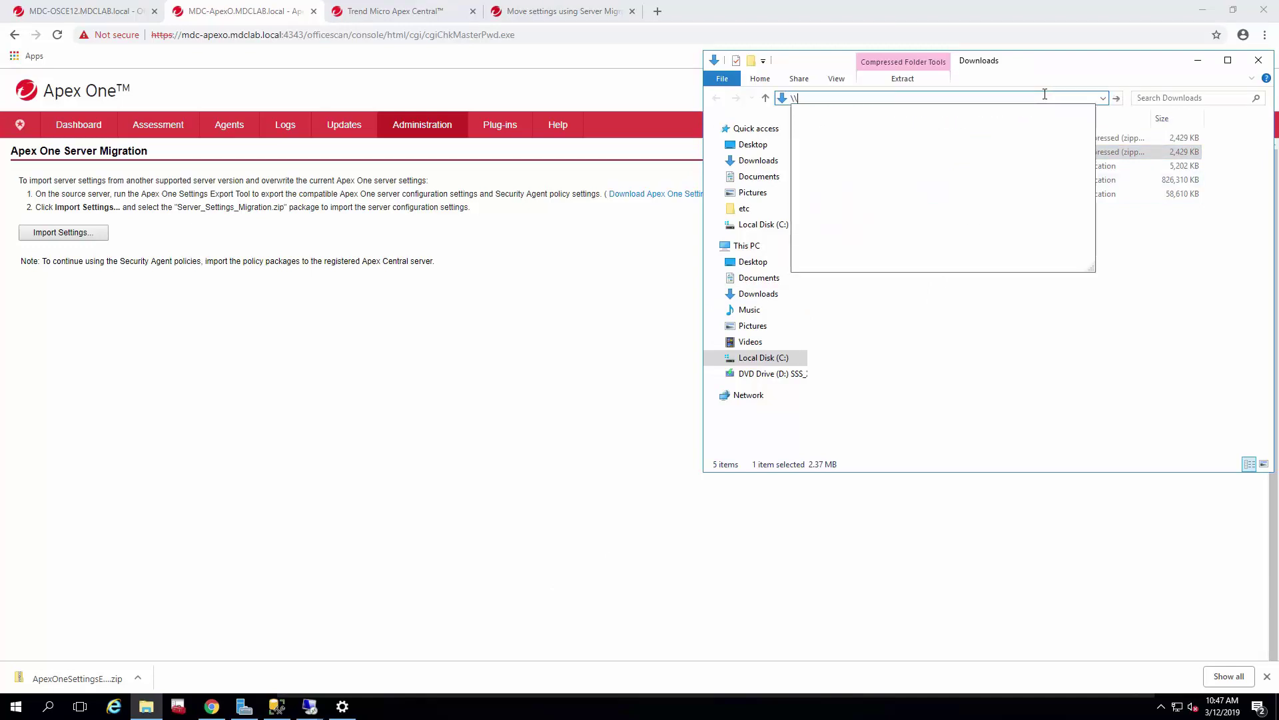
text(mdc-os)
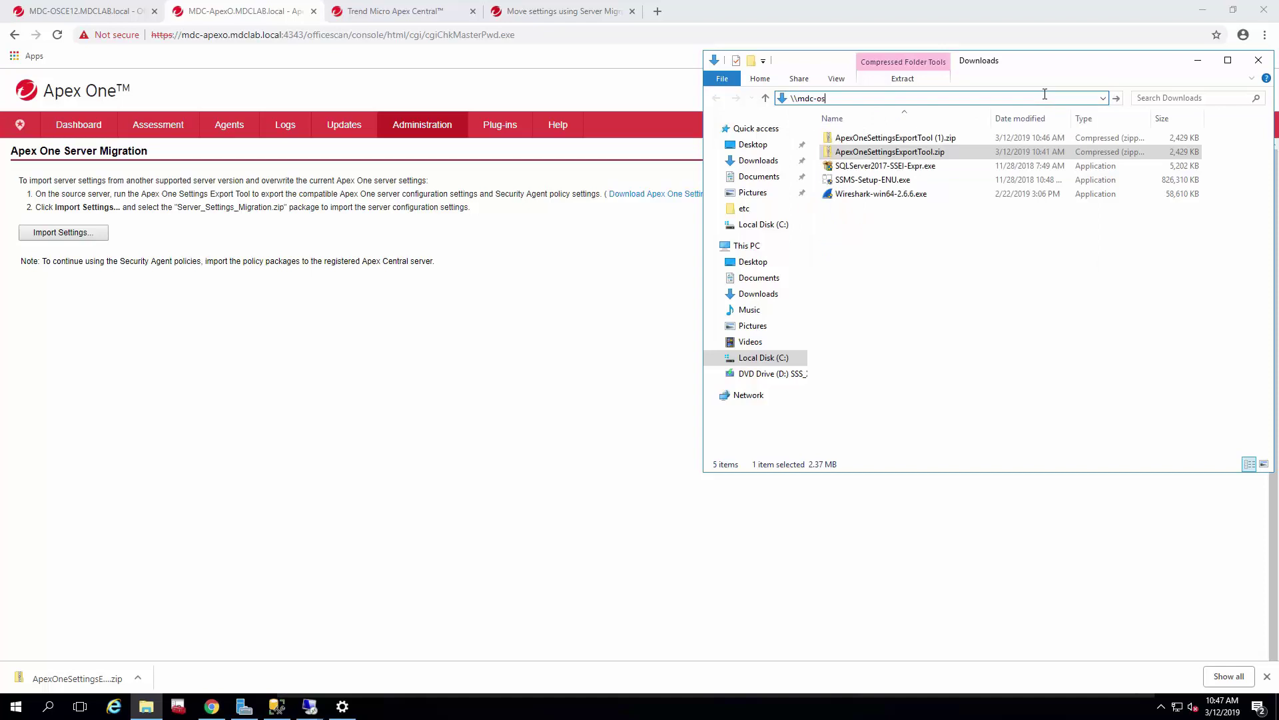
text(cexg\c$)
key(Return)
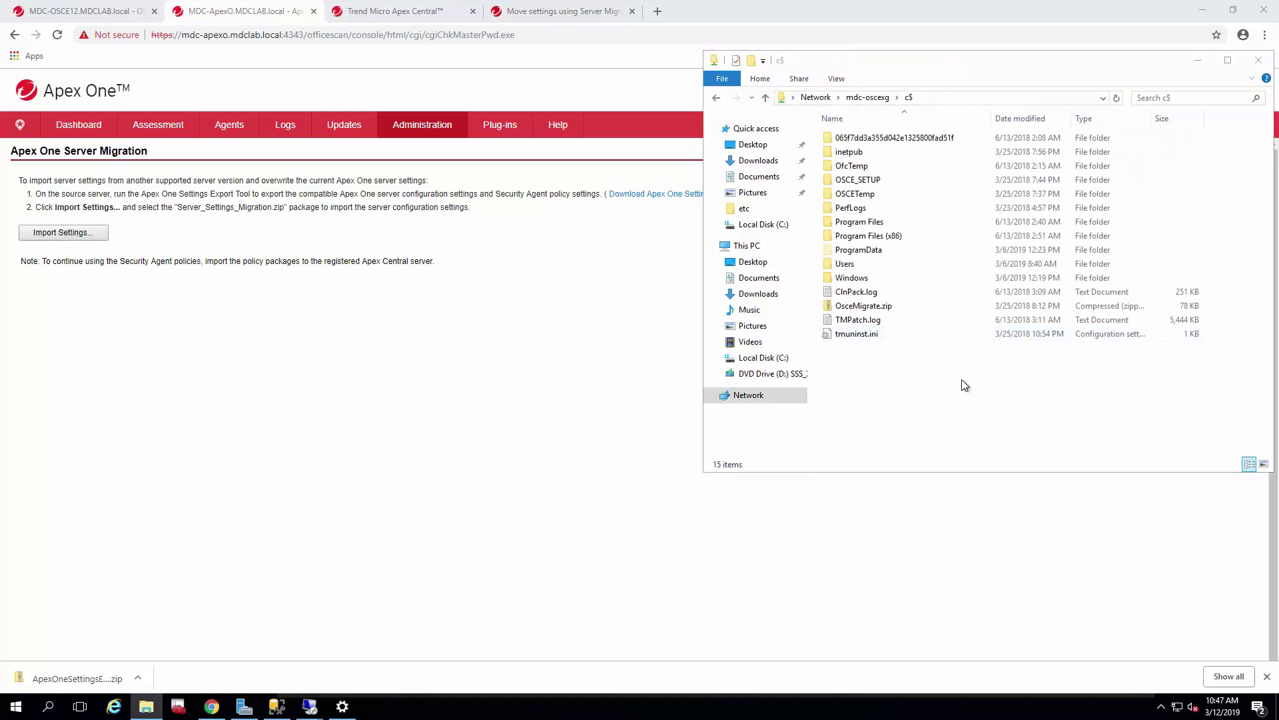
key(ctrl+v)
click(949, 398)
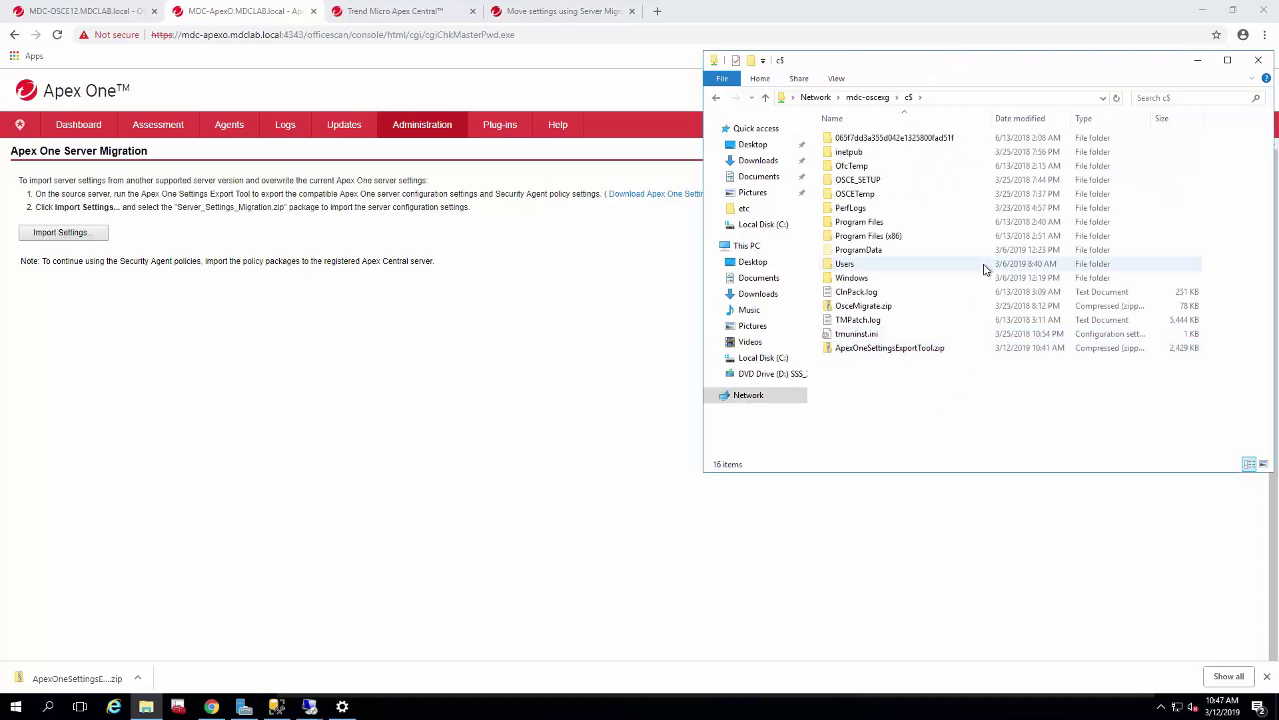
click(310, 709)
click(510, 646)
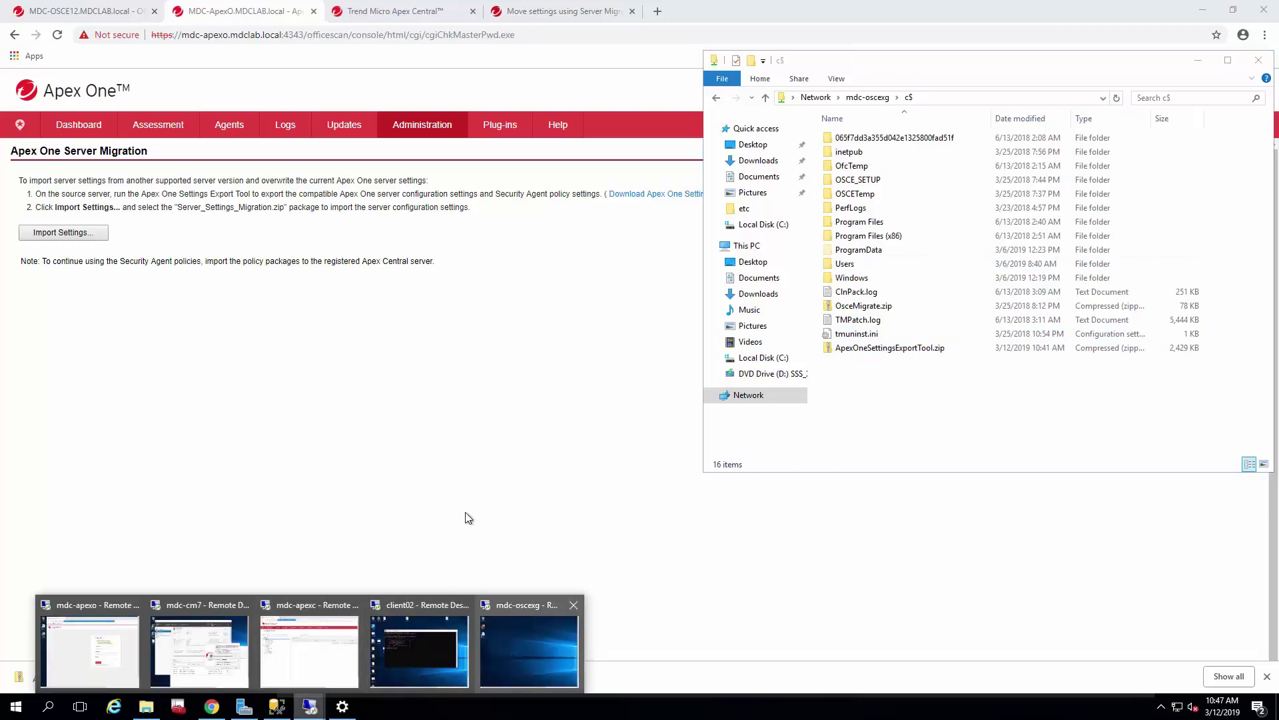
On the remote server, extract the export tool zip on C: into its own folder.
double_click(731, 44)
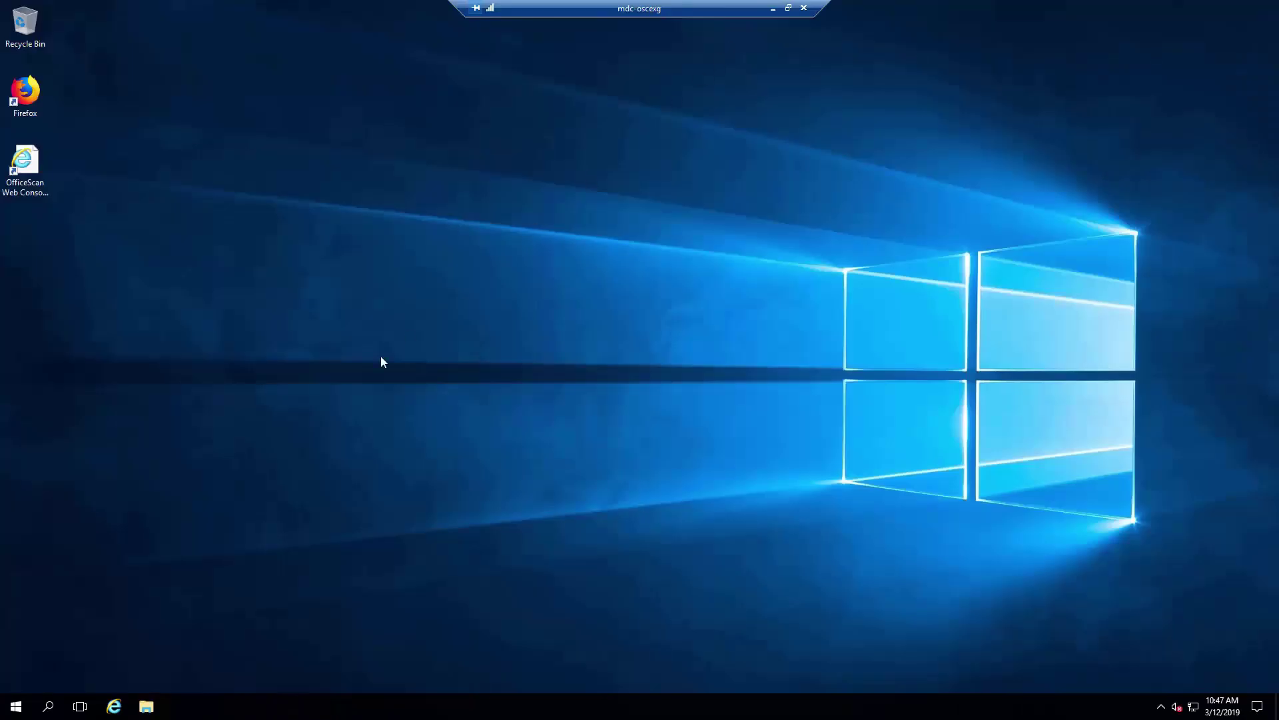
key(super+e)
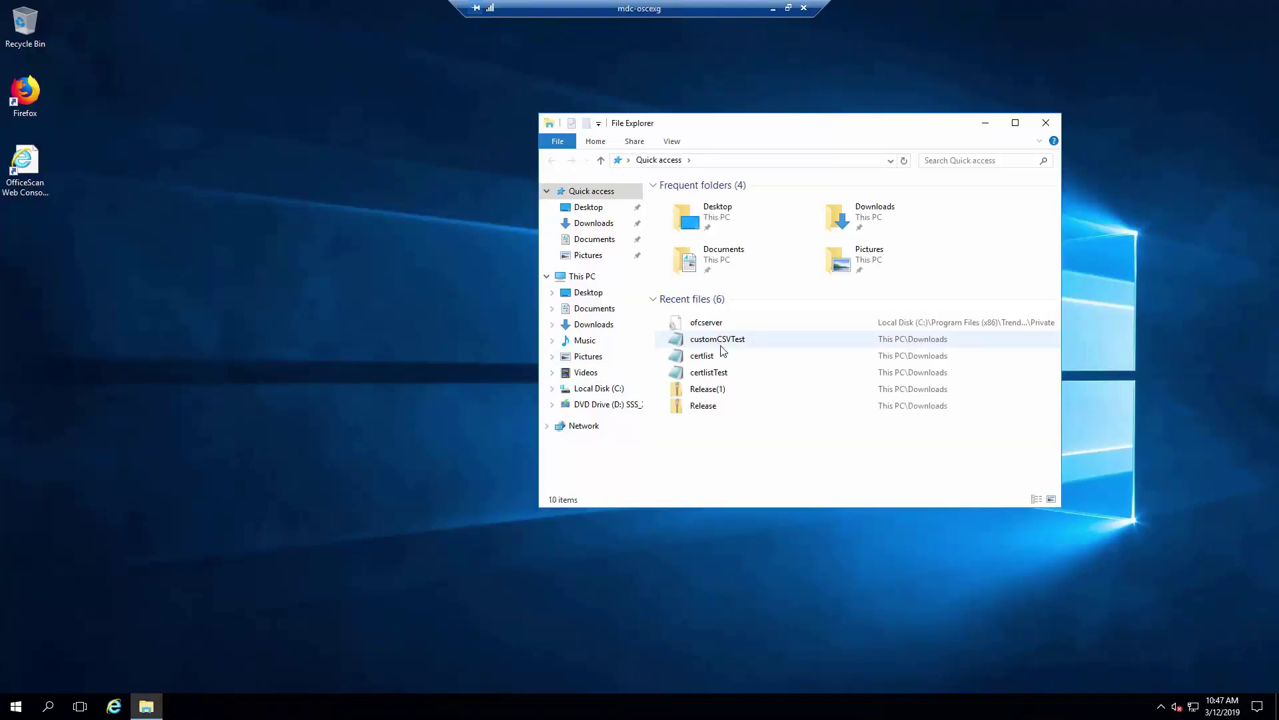
click(593, 389)
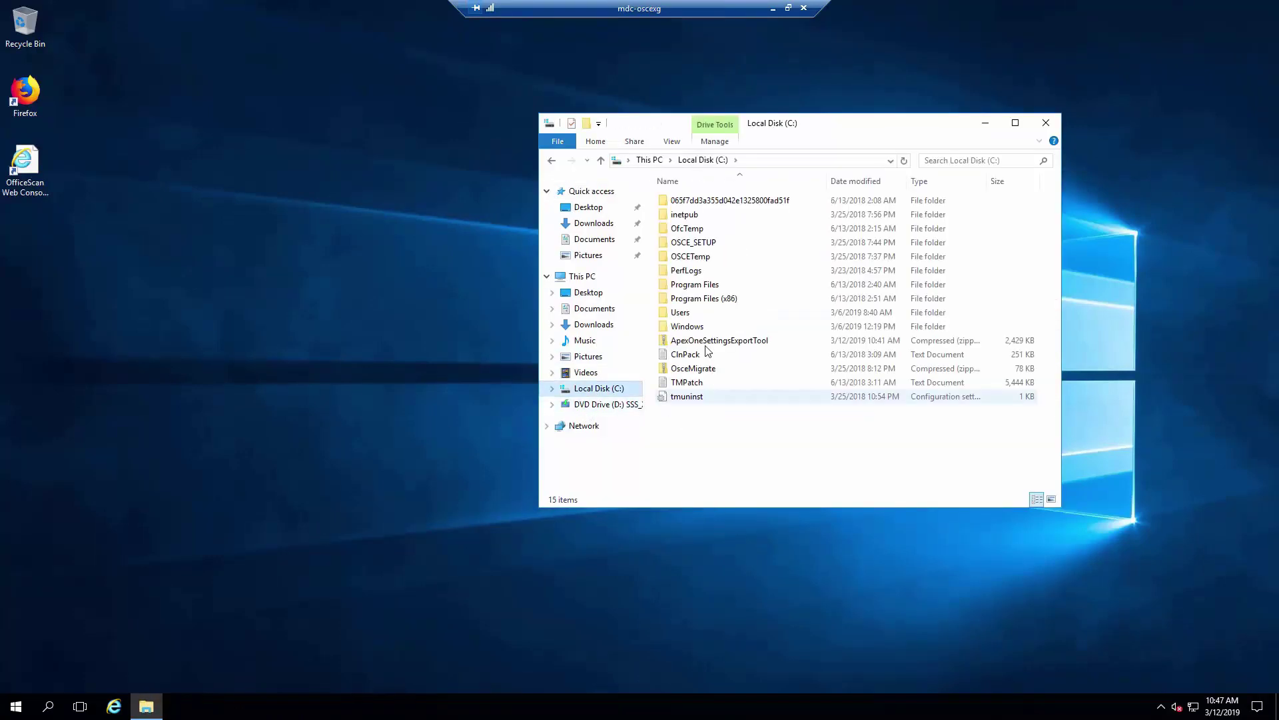
drag(707, 341, 756, 450)
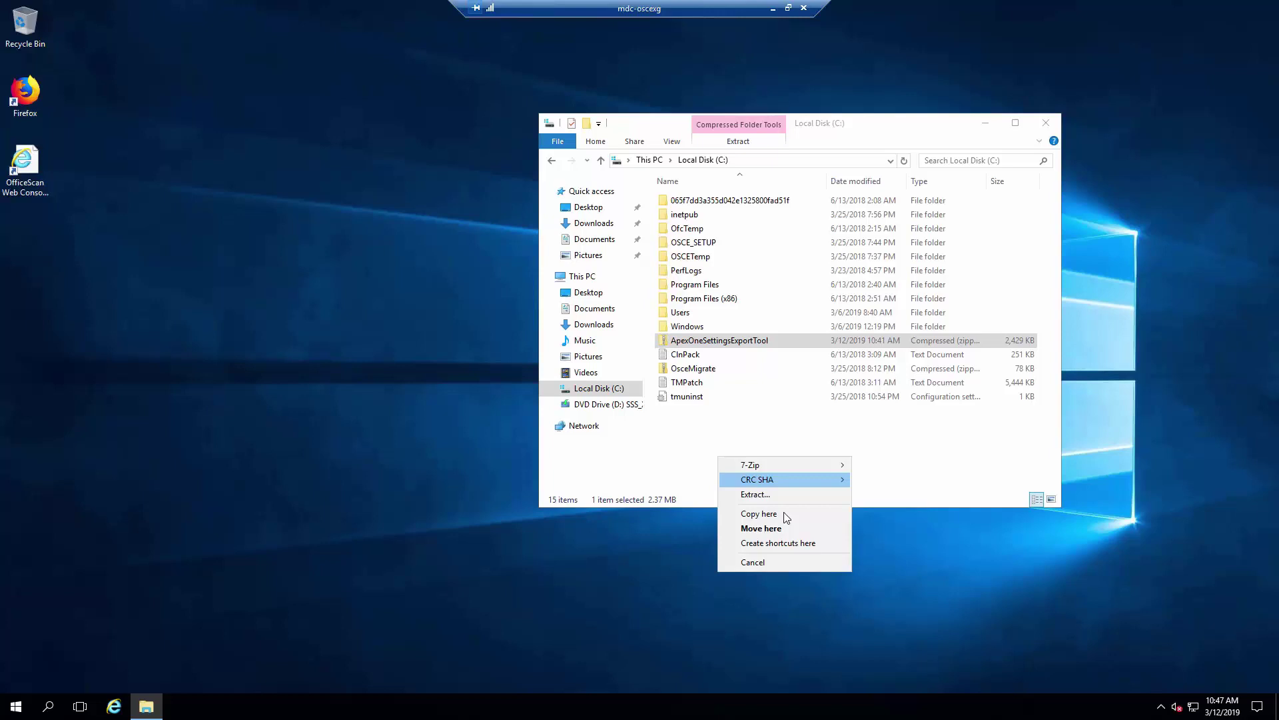
click(754, 495)
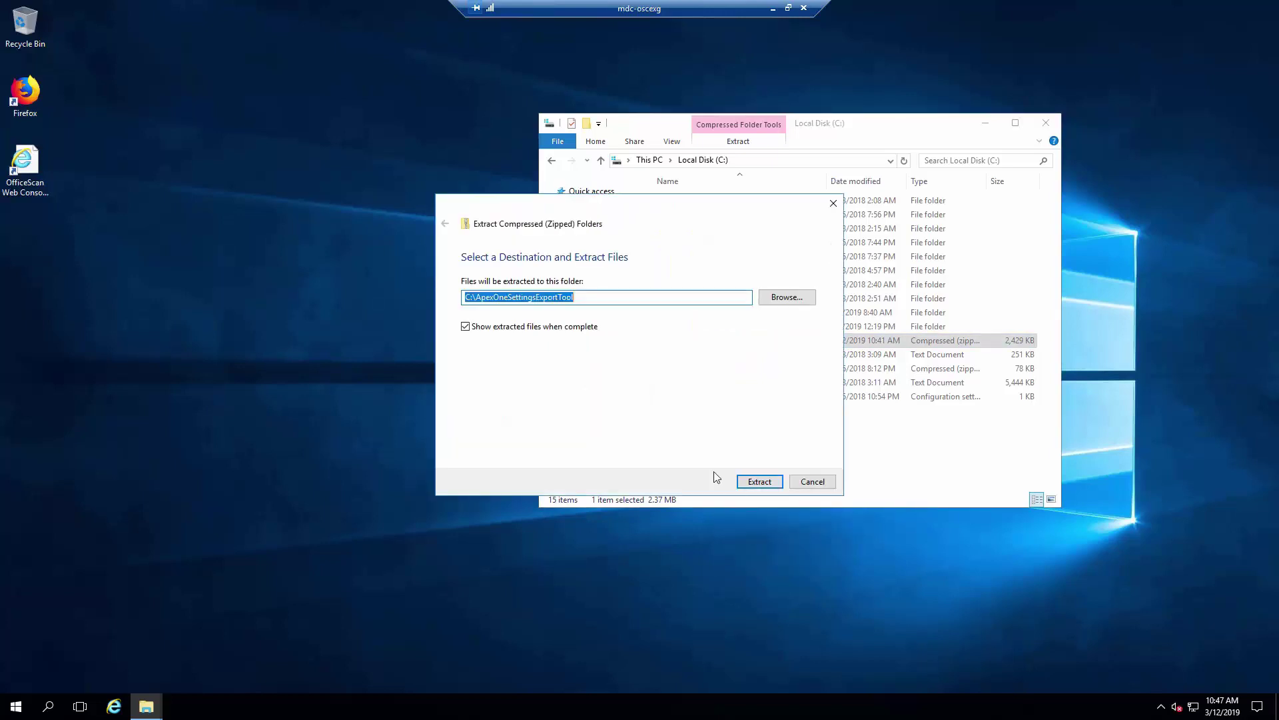
click(759, 480)
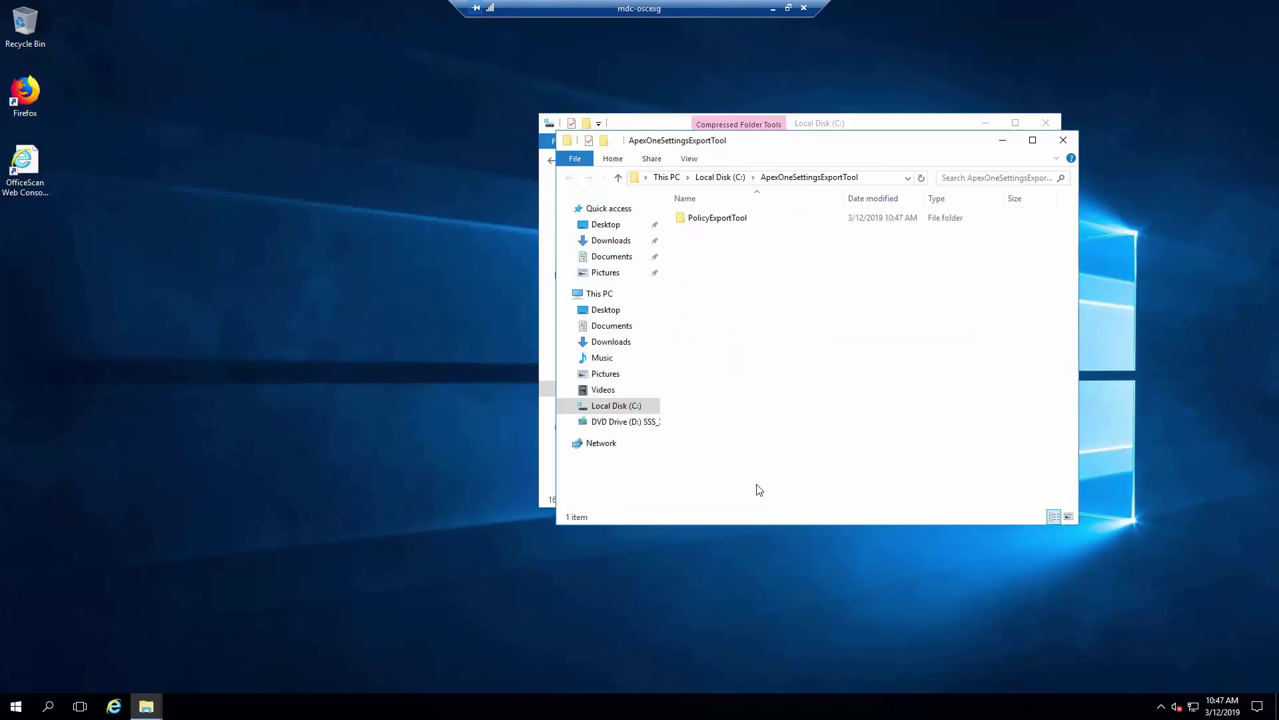
Run ApexOneSettingsExportTool from PolicyExportTool as administrator, approving the UAC prompt.
double_click(730, 220)
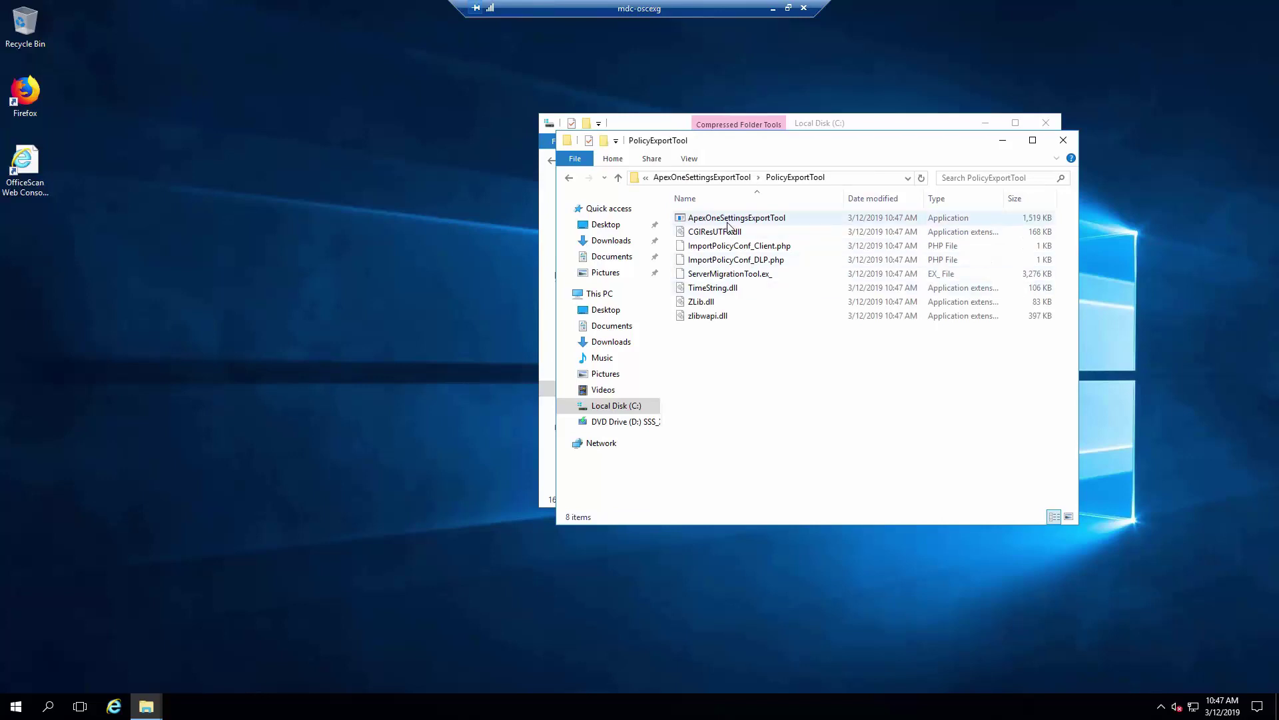
click(733, 220)
right_click(736, 222)
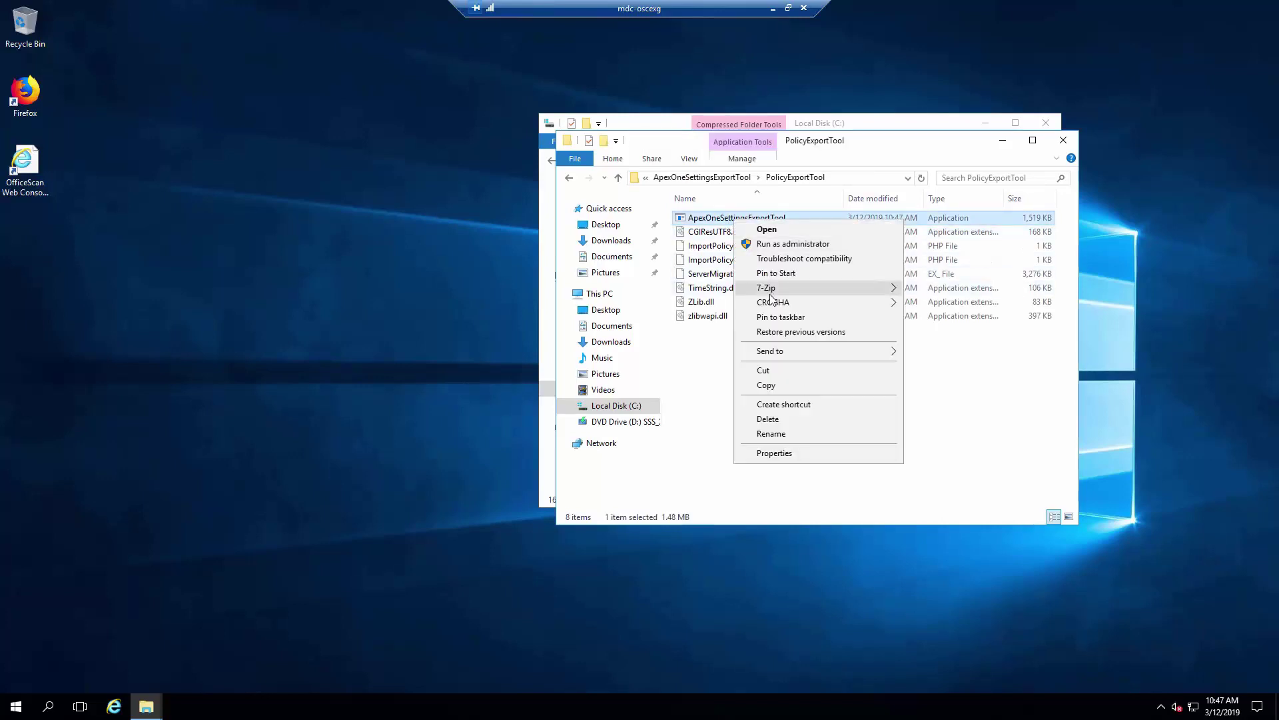
click(790, 244)
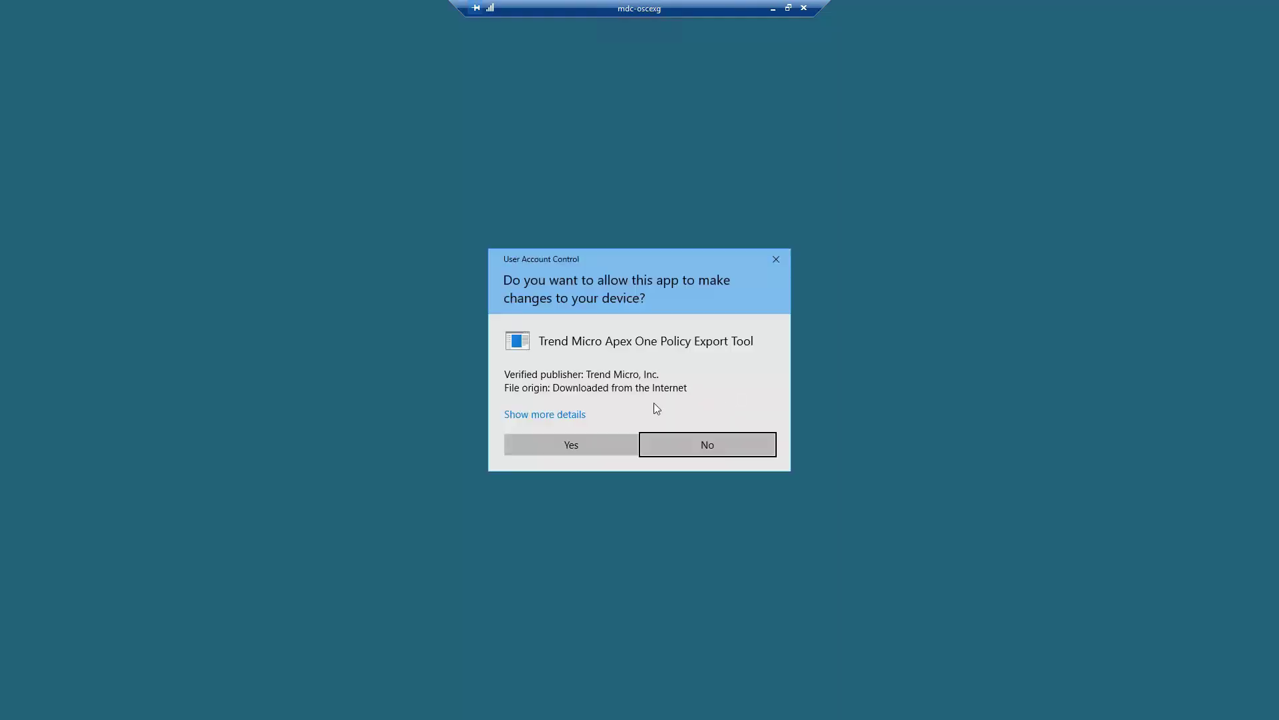
click(593, 443)
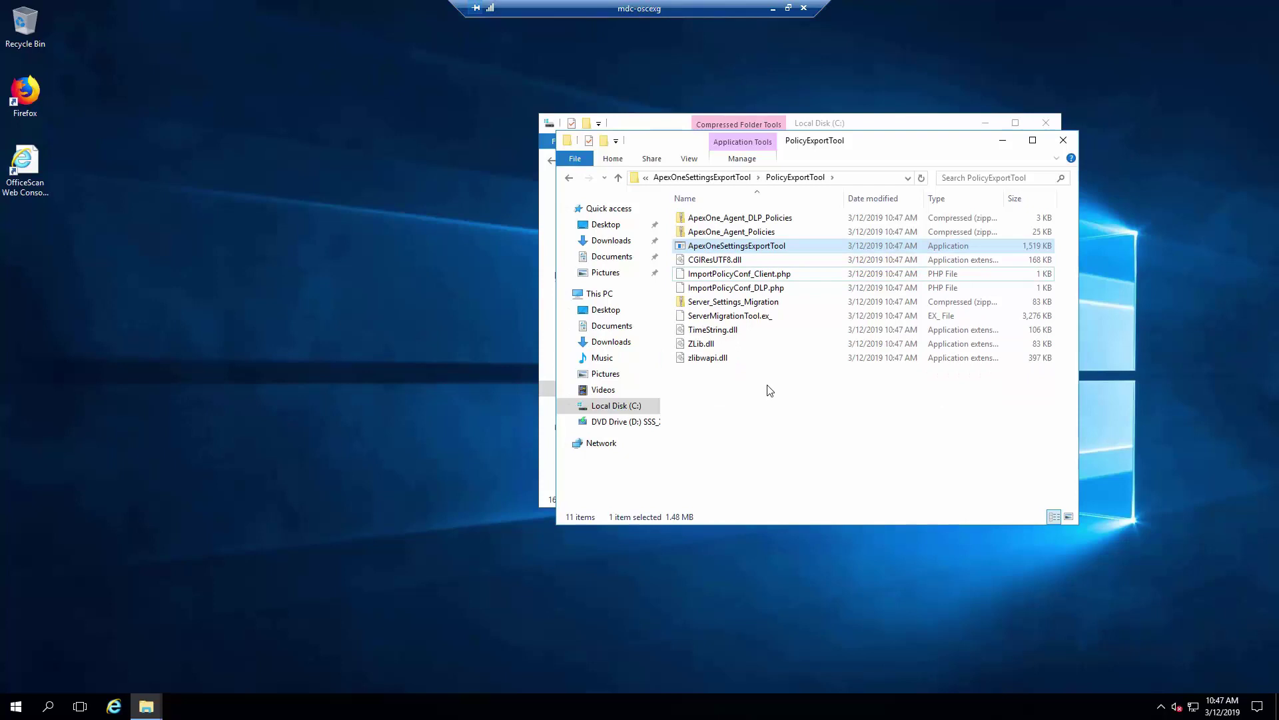
Select Server_Settings_Migration, ApexOne_Agent_Policies and ApexOne_Agent_DLP_Policies zips together.
click(753, 304)
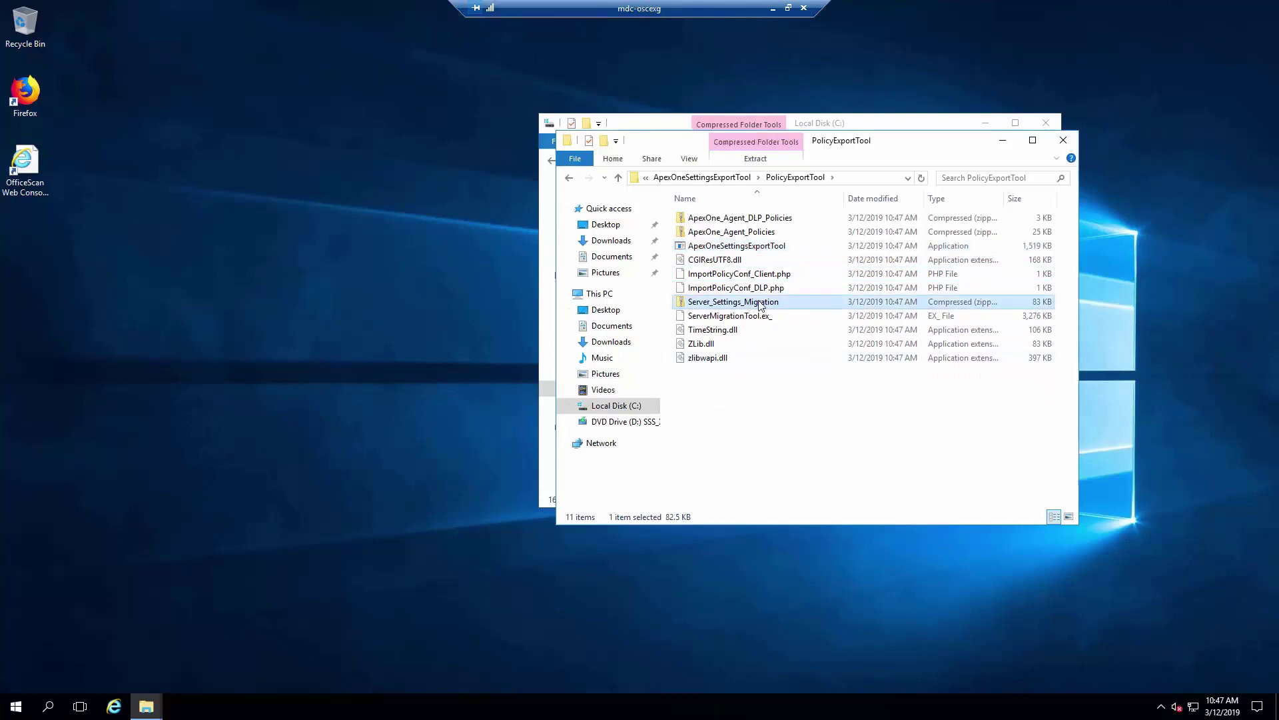
ctrl+click(769, 232)
ctrl+click(772, 220)
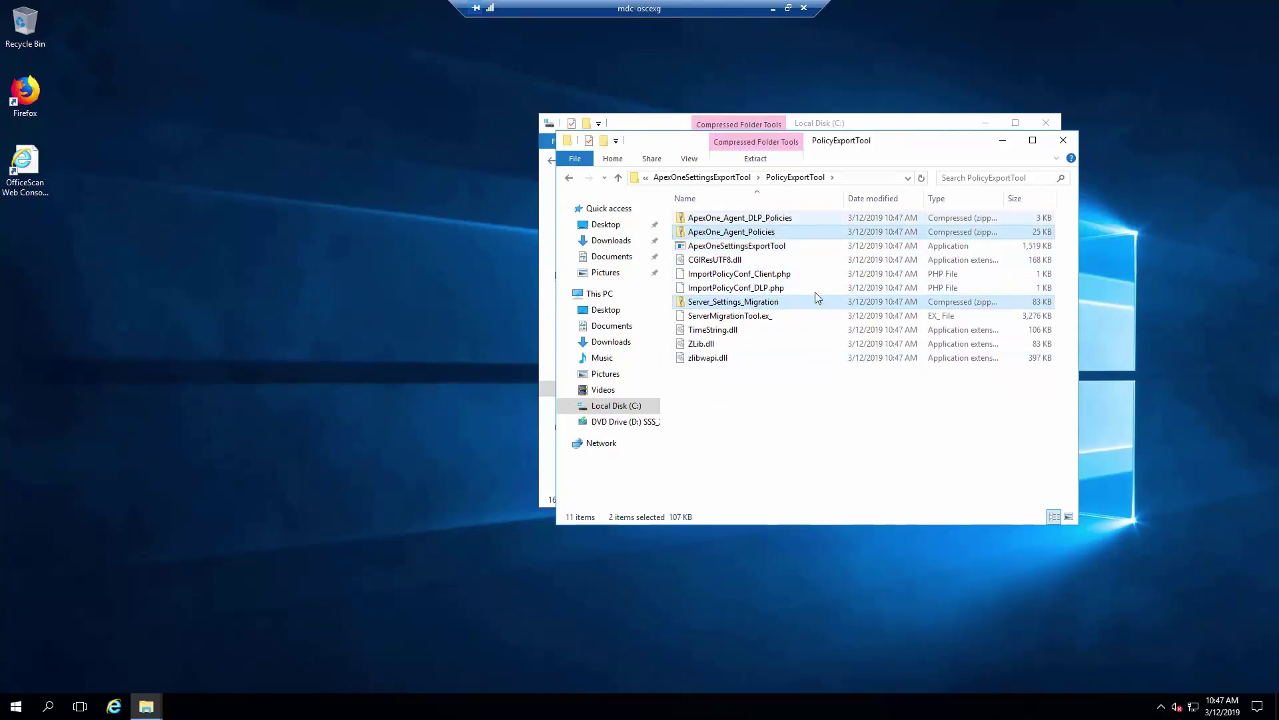
click(756, 231)
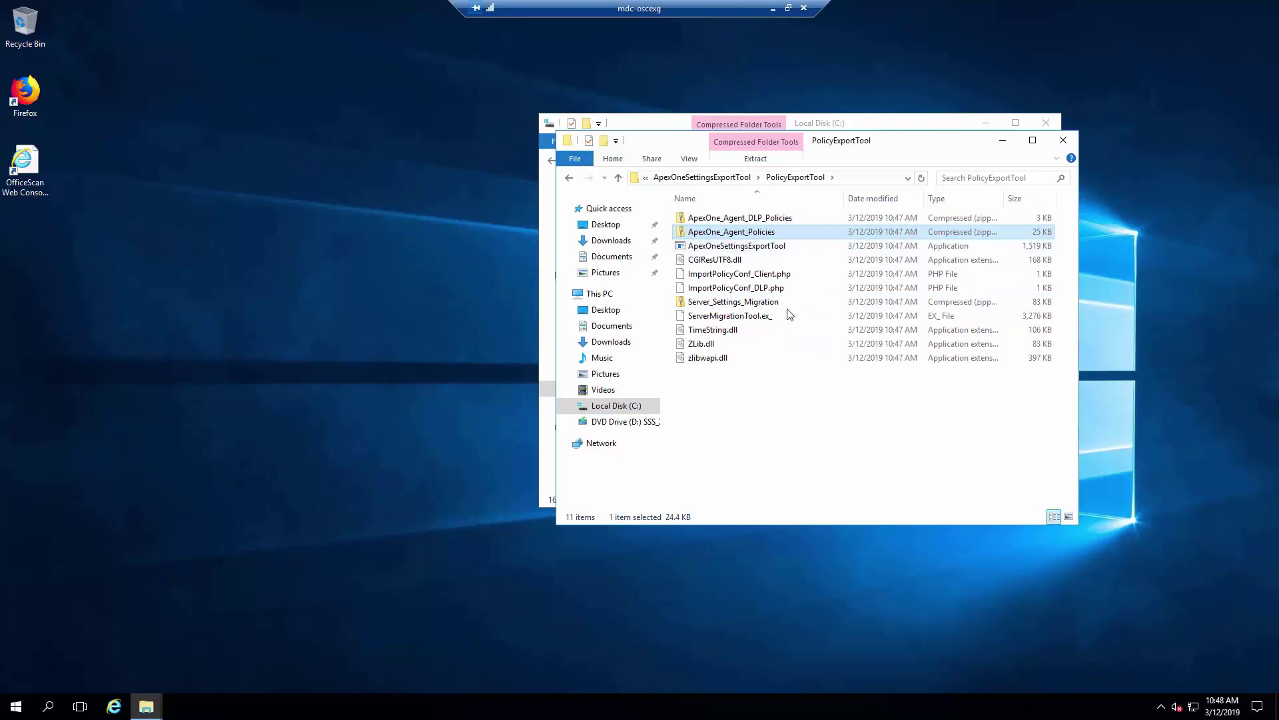
click(766, 302)
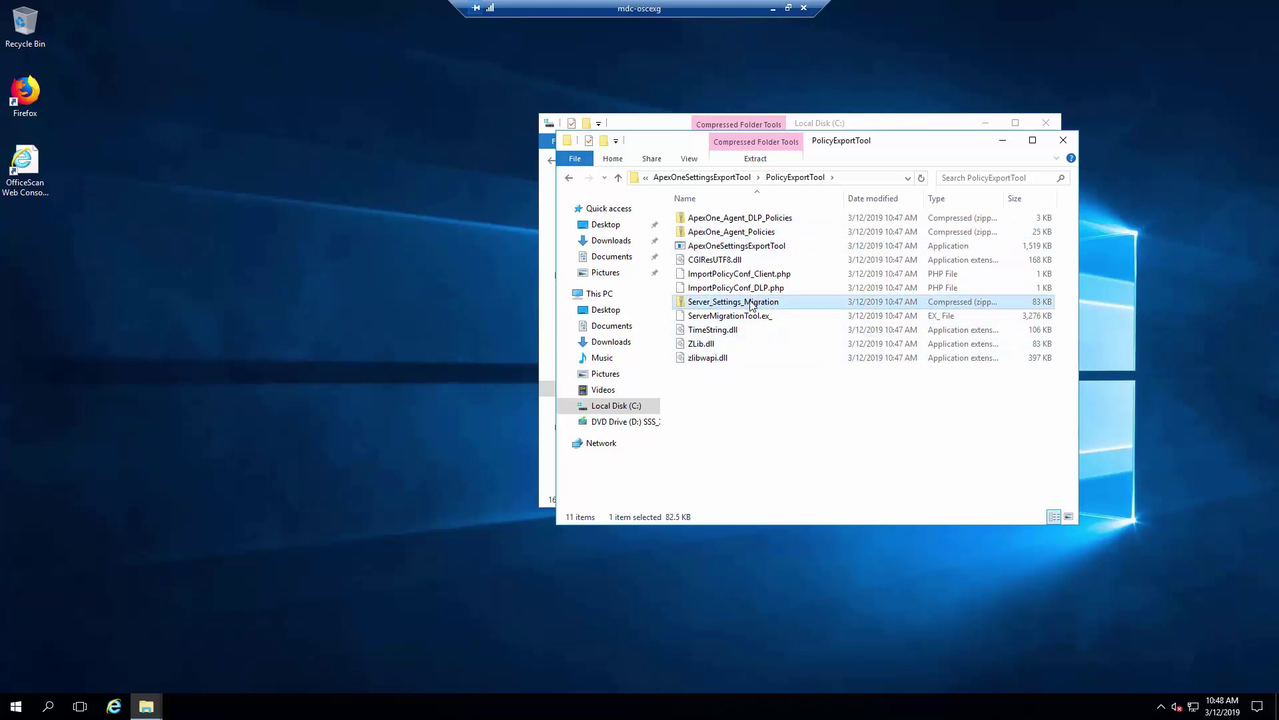
ctrl+click(753, 231)
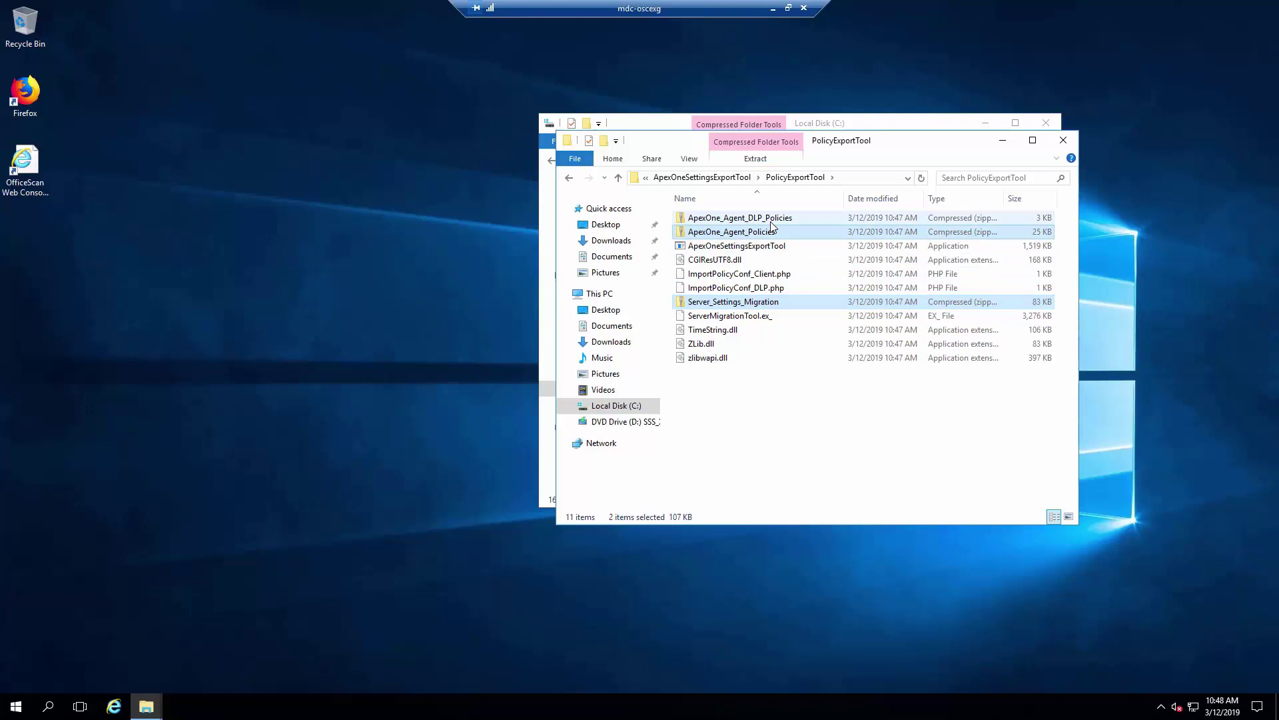
ctrl+click(746, 218)
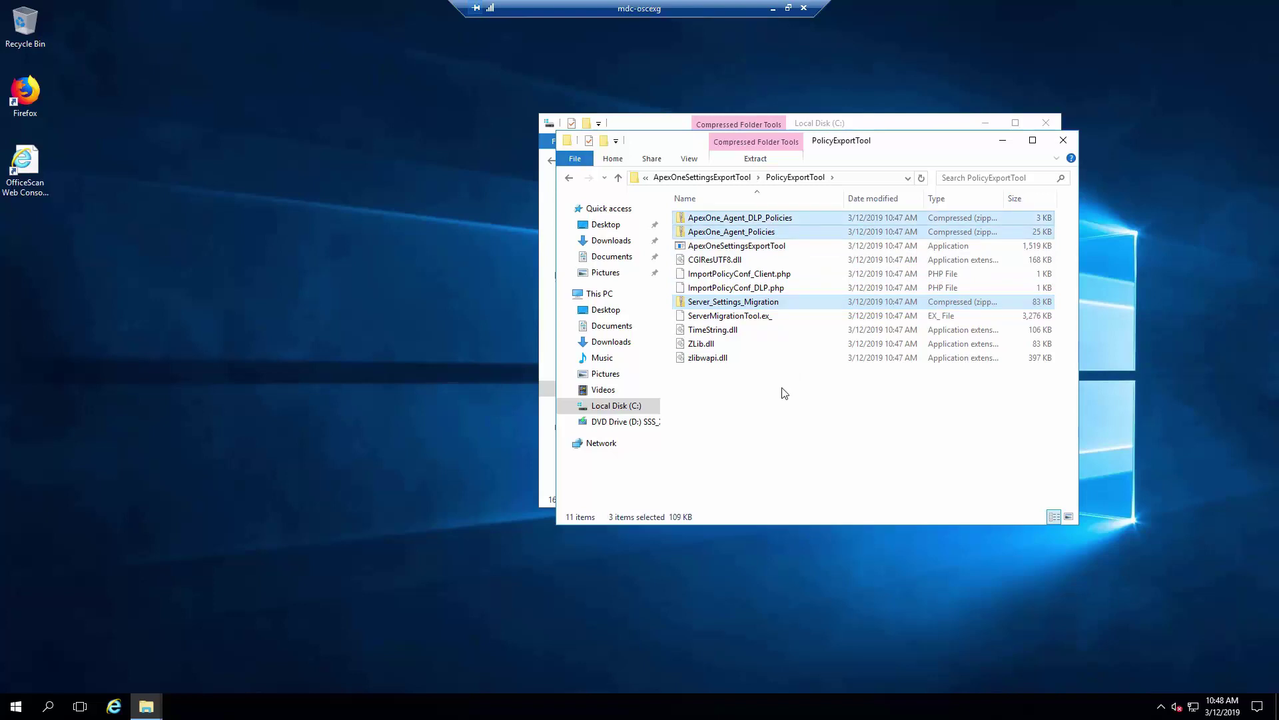
Paste the three zips into Install on the mdc-apexo share, then minimize the remote session.
click(853, 180)
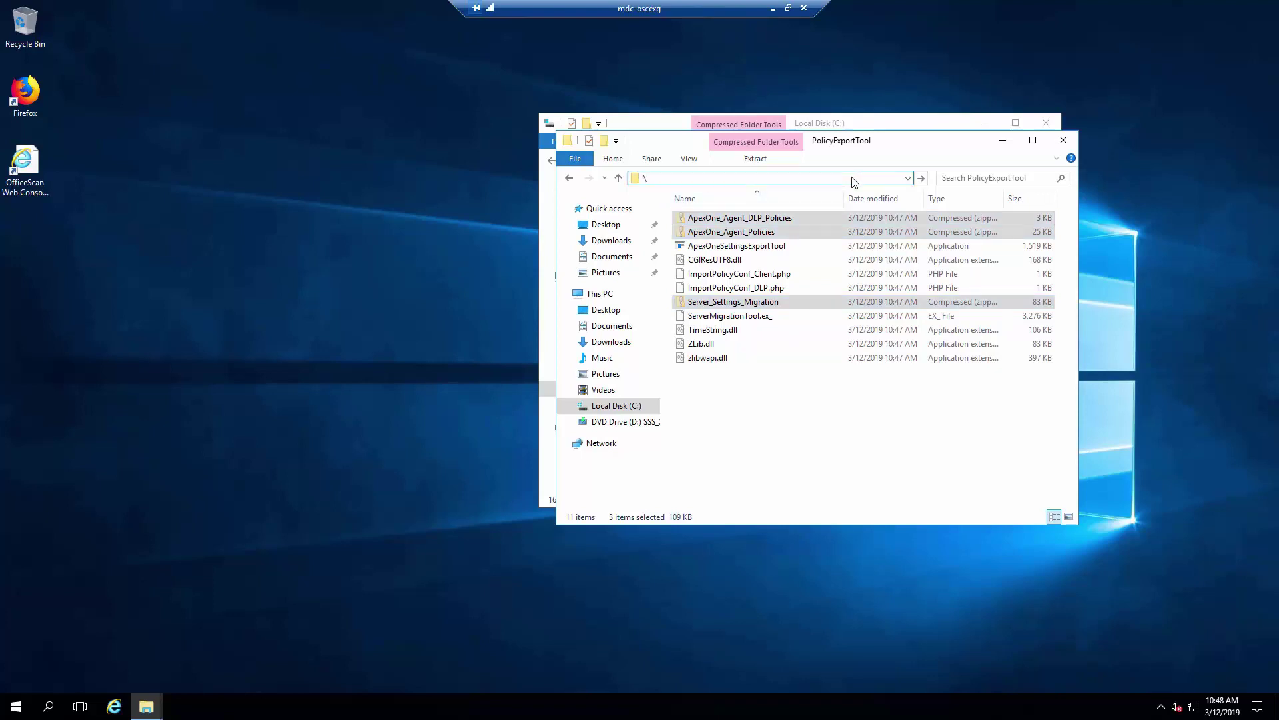
text(\mdc-apexo\)
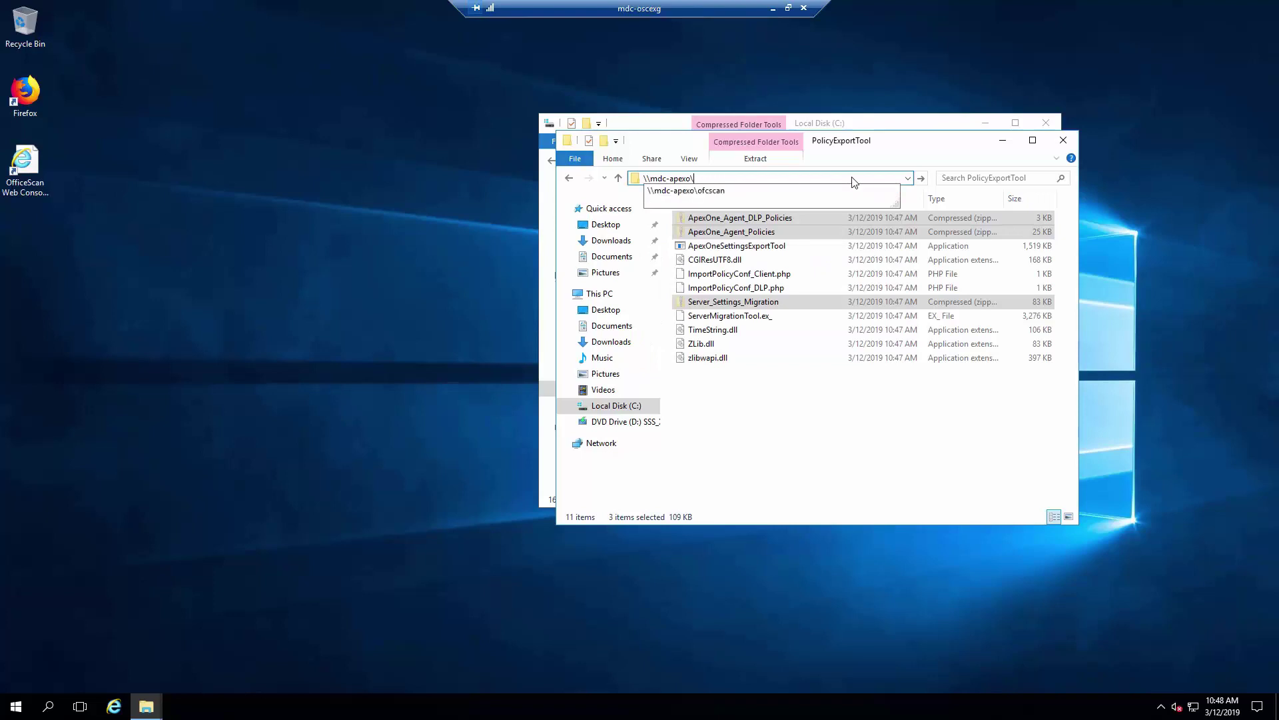
text(ofcc$)
key(Return)
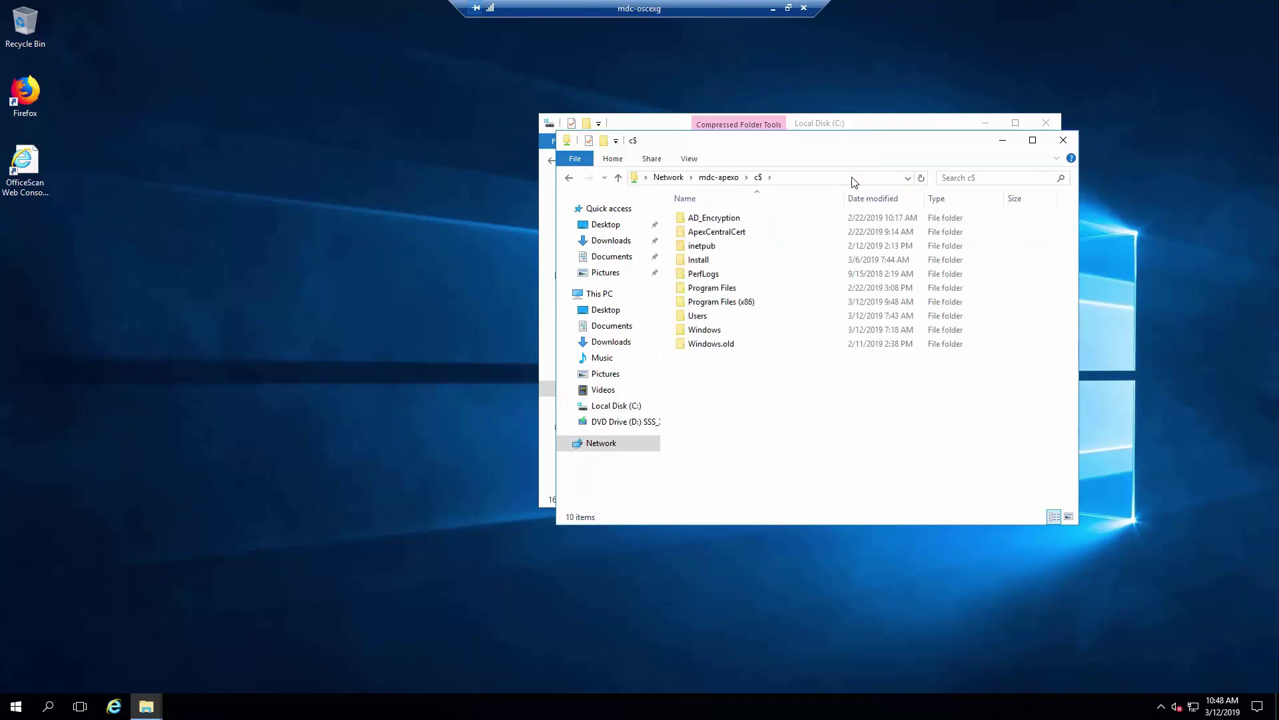
double_click(707, 260)
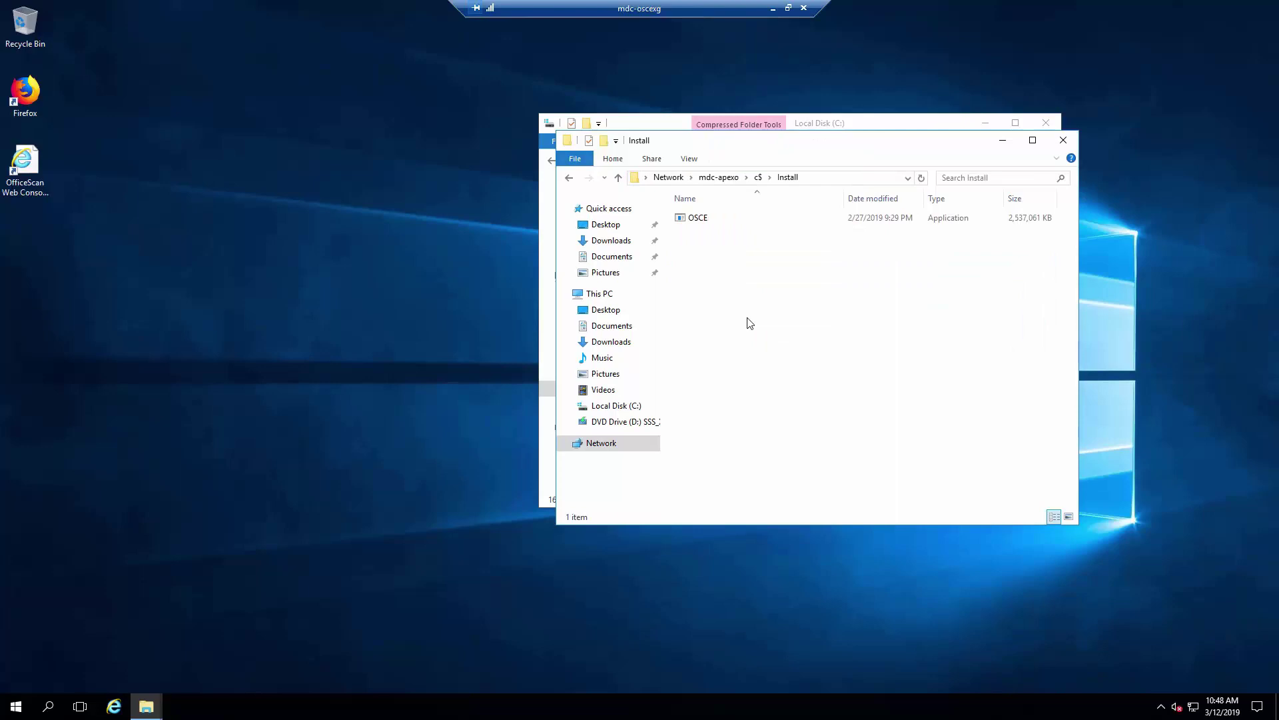
key(ctrl+v)
click(830, 370)
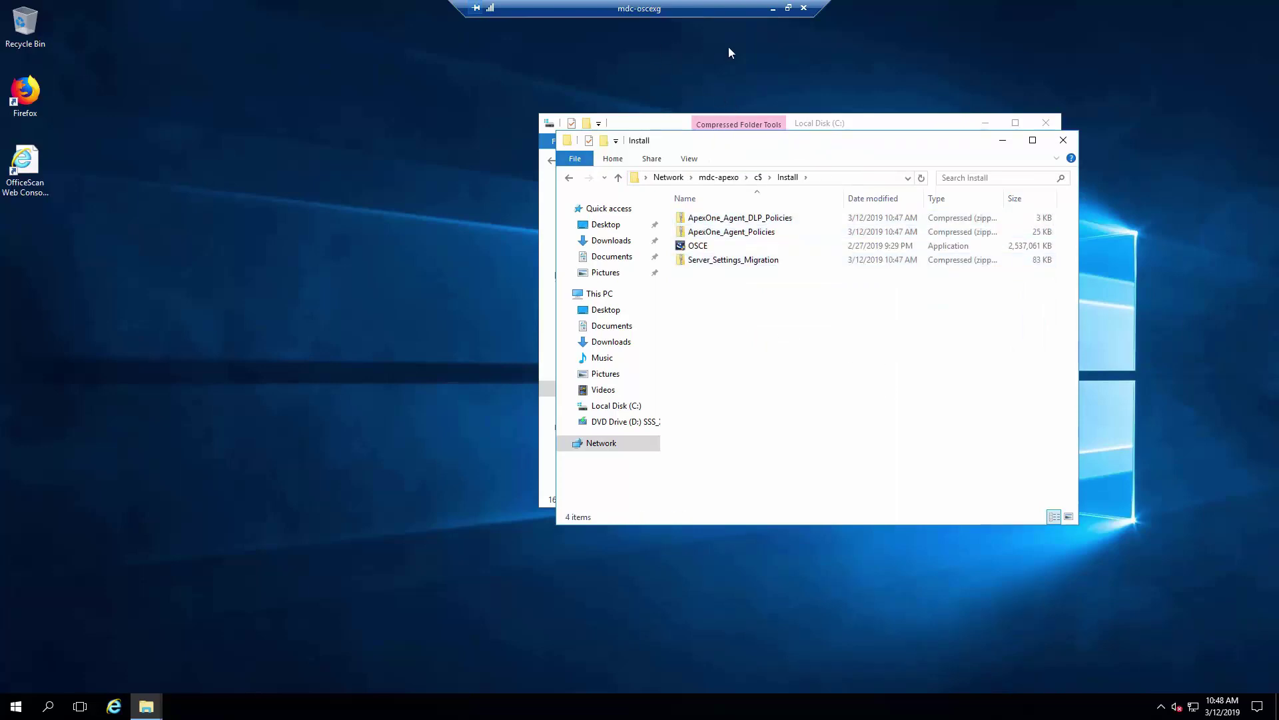
click(773, 9)
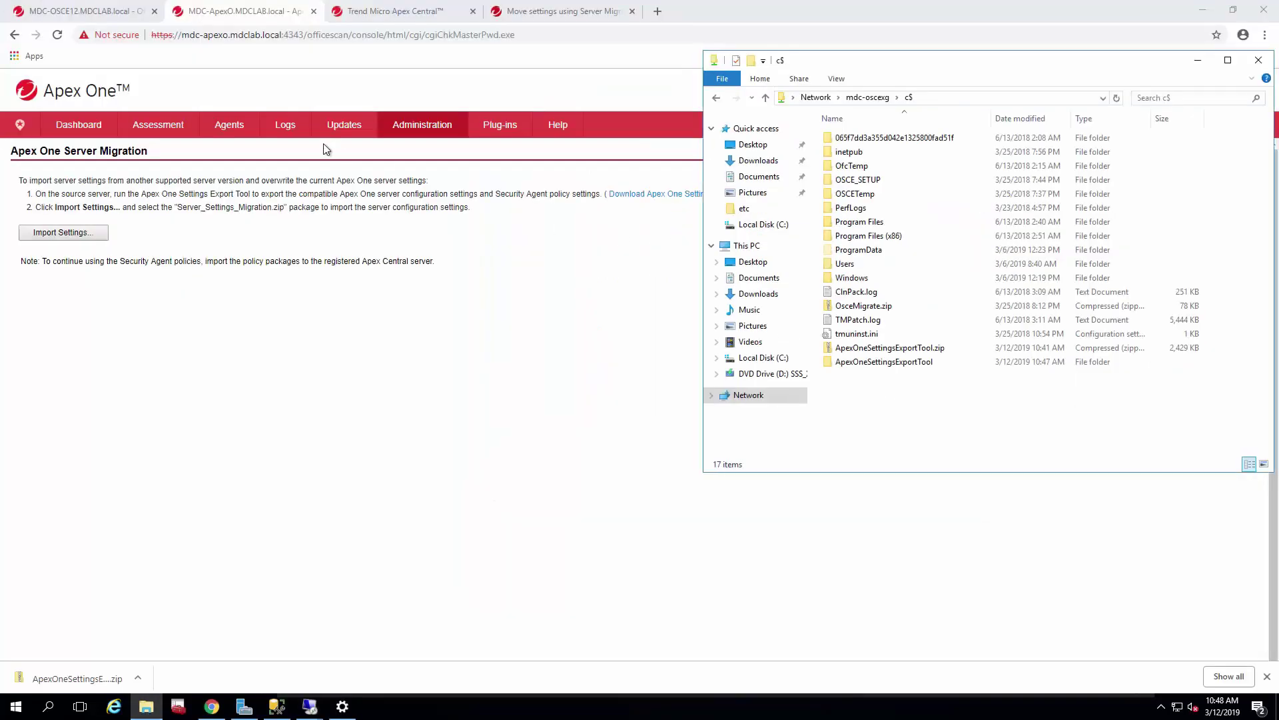
Via Import Settings, choose Server_Settings_Migration.zip from the Install folder on \\mdc-apexo\c$.
click(249, 225)
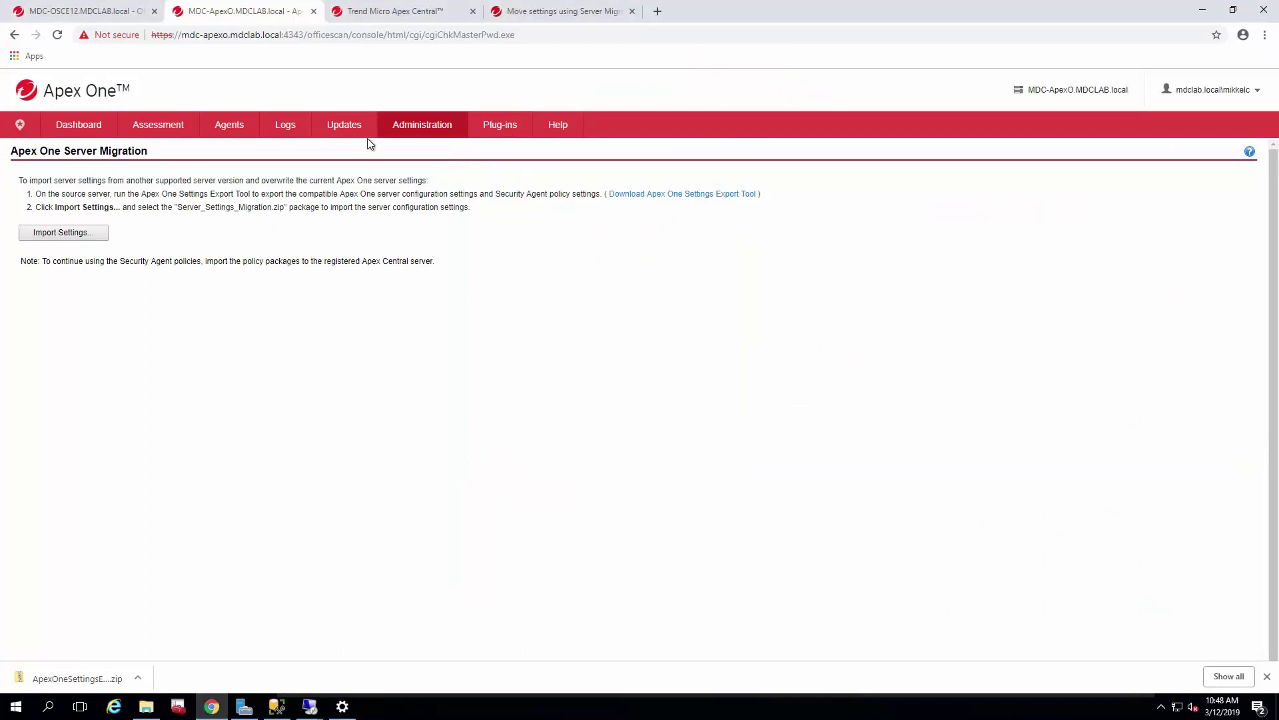
click(86, 234)
click(166, 37)
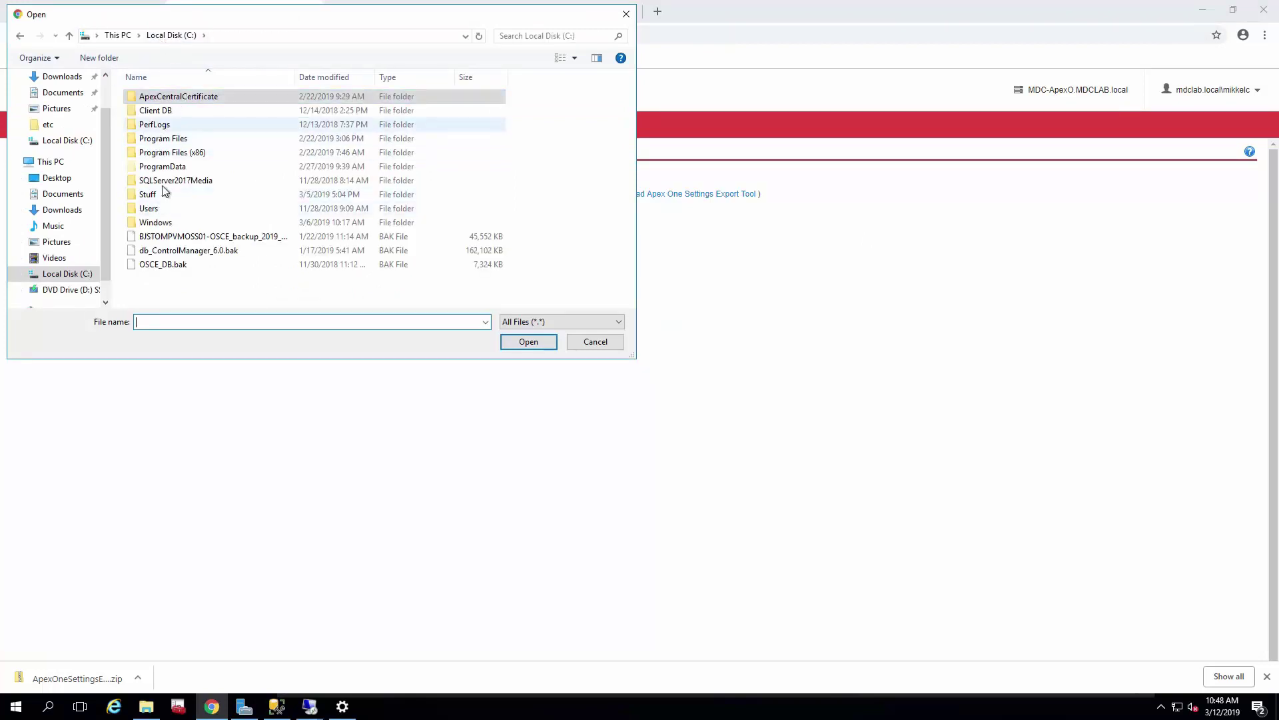
click(270, 37)
text(\)
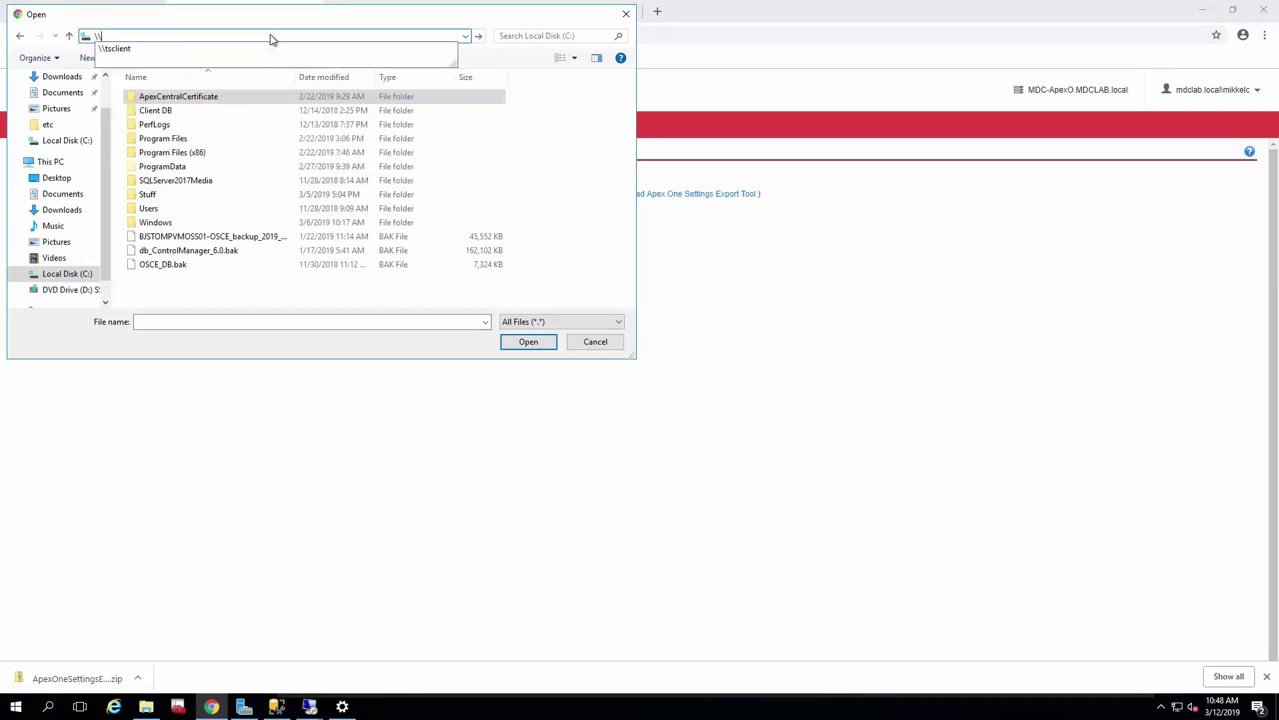
text(mdc-ape)
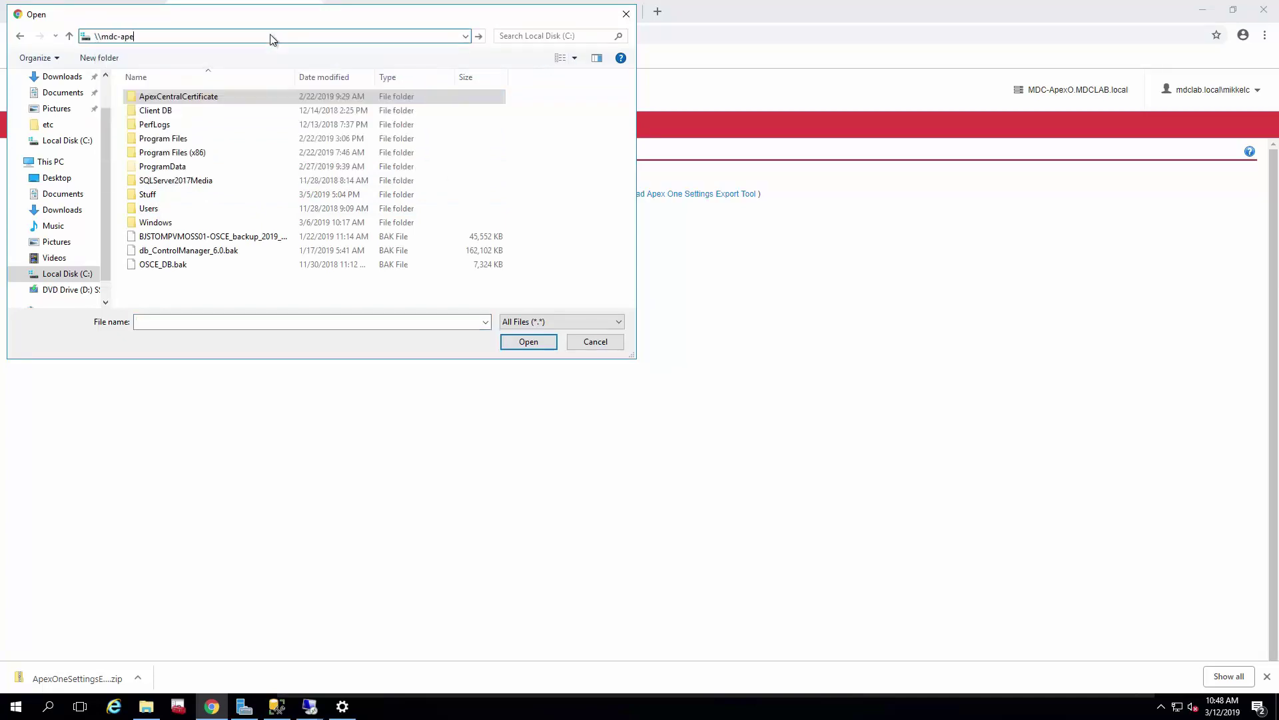
text(xo\c$)
key(Return)
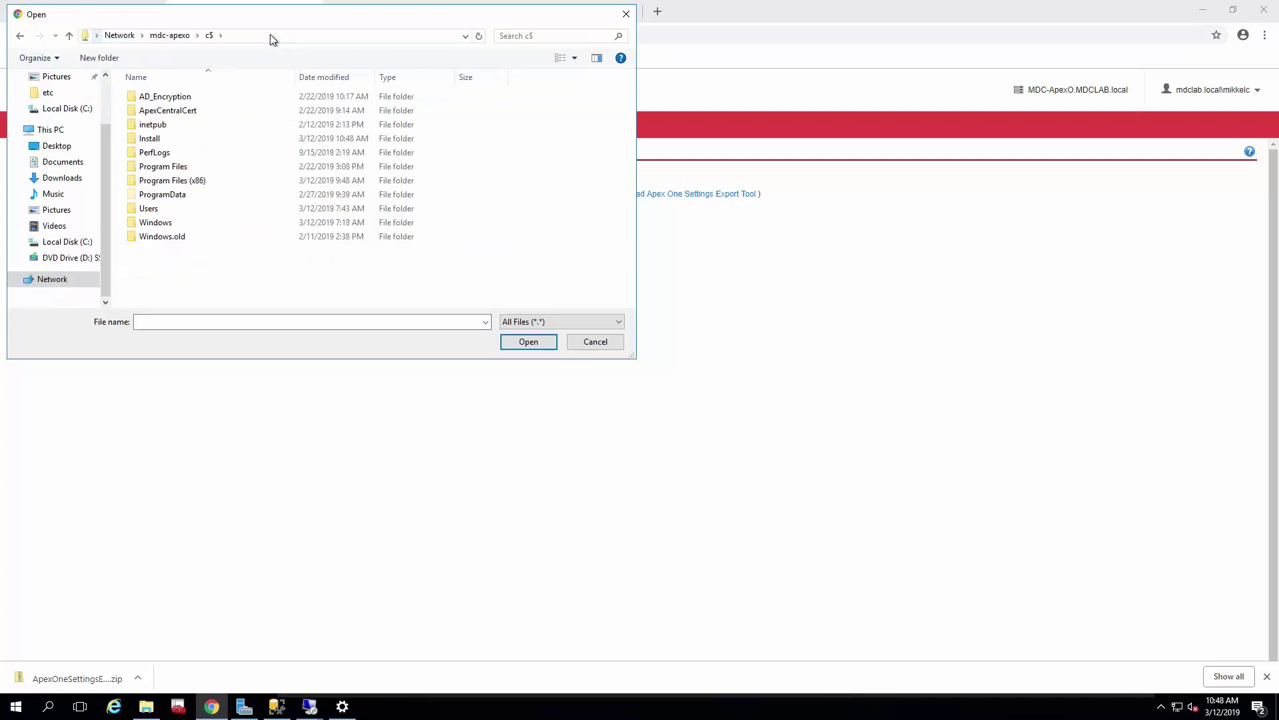
click(156, 138)
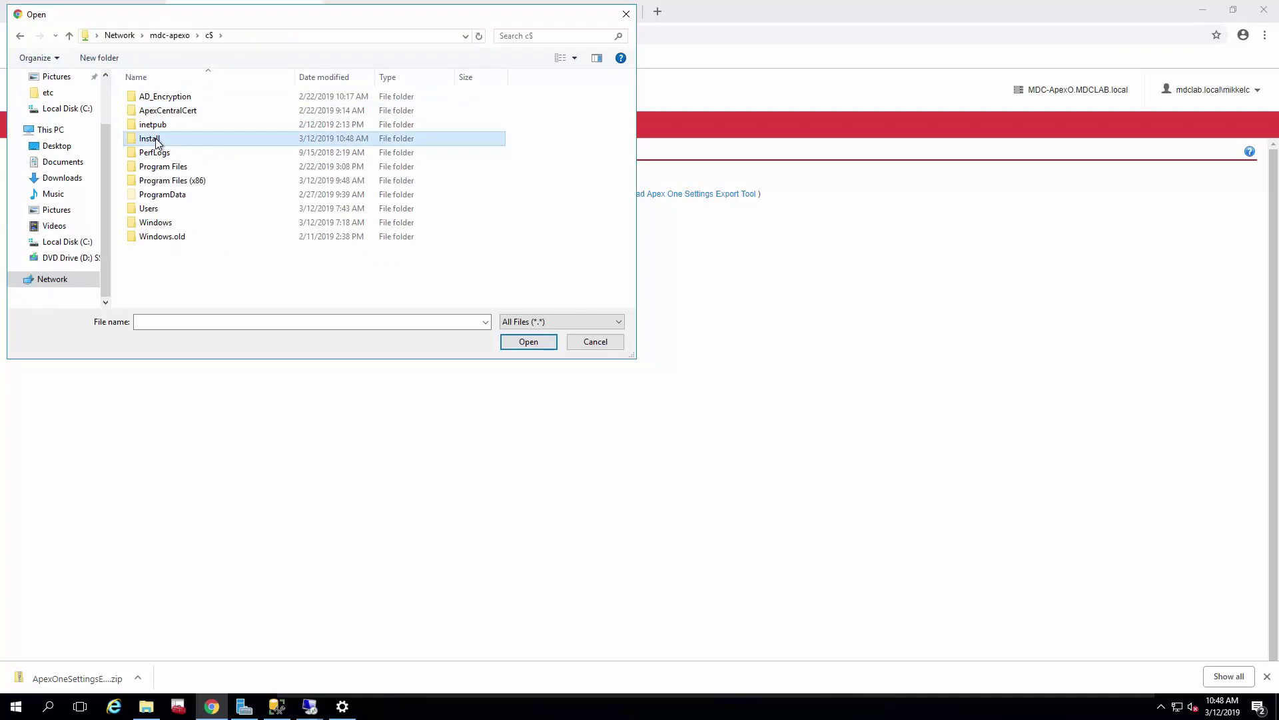
double_click(157, 140)
click(193, 138)
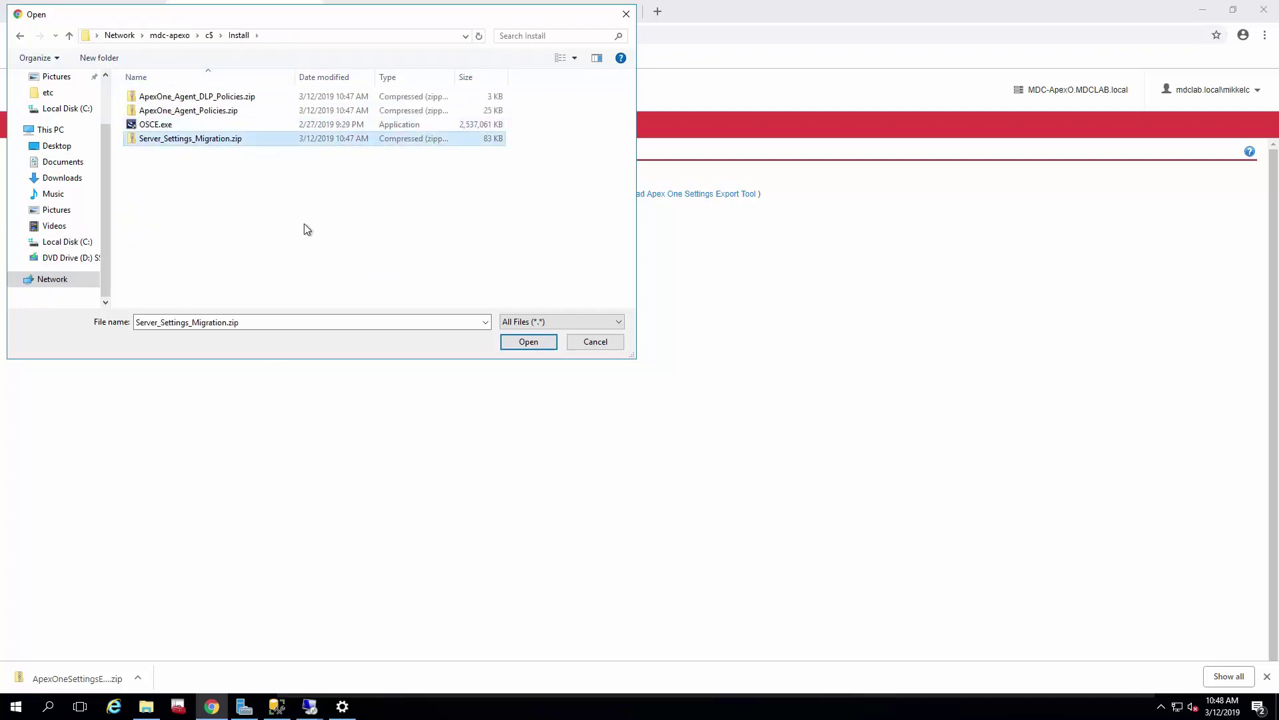
Submit Server_Settings_Migration.zip and confirm overwriting all current server settings.
click(528, 342)
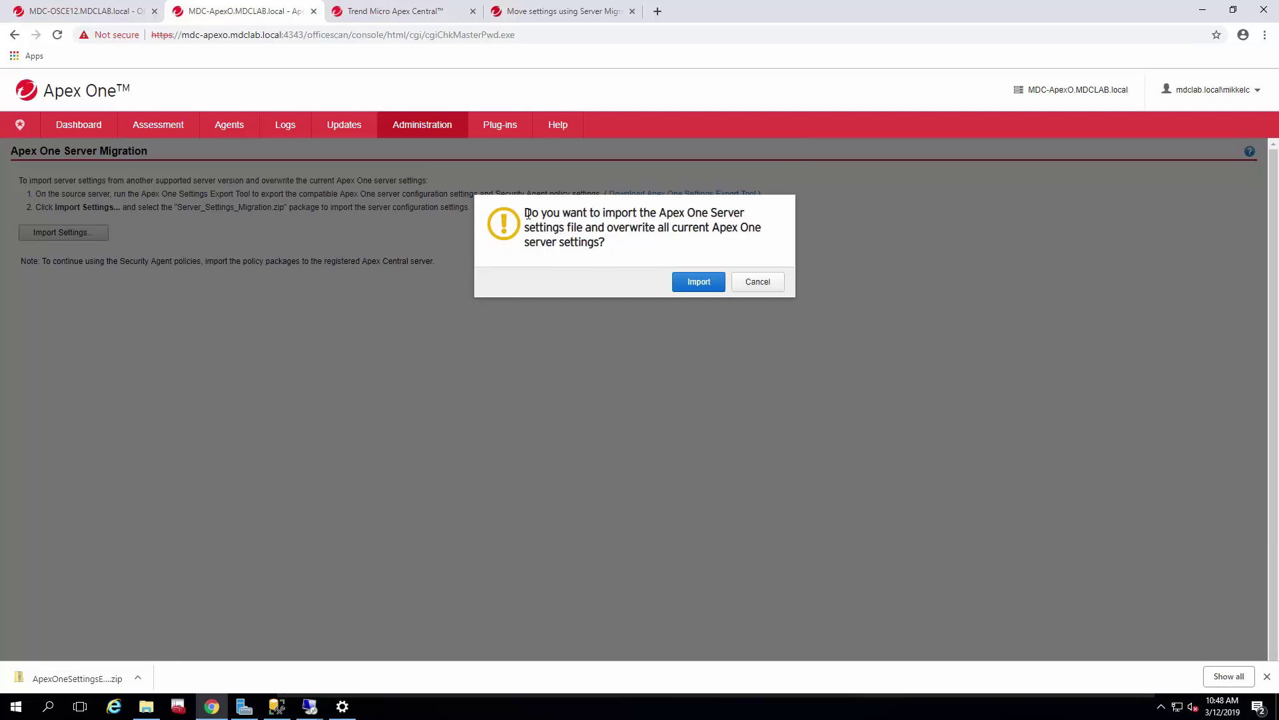
drag(528, 214, 623, 249)
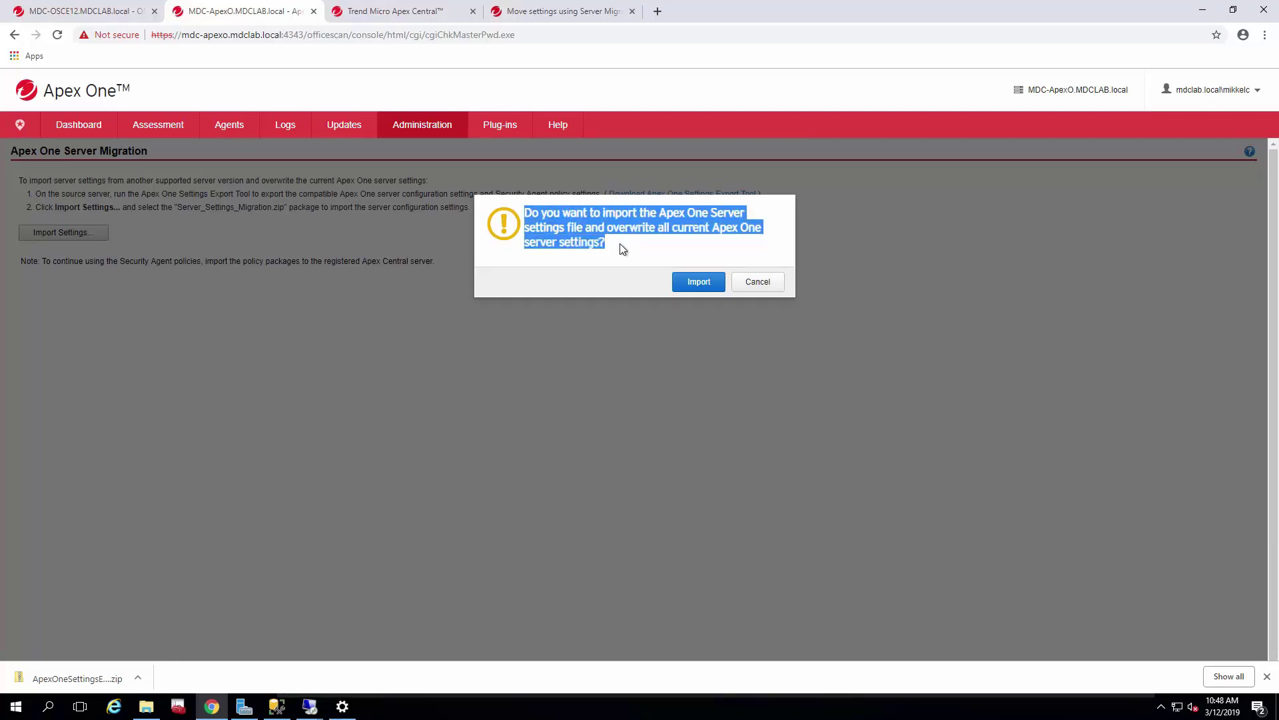
click(623, 249)
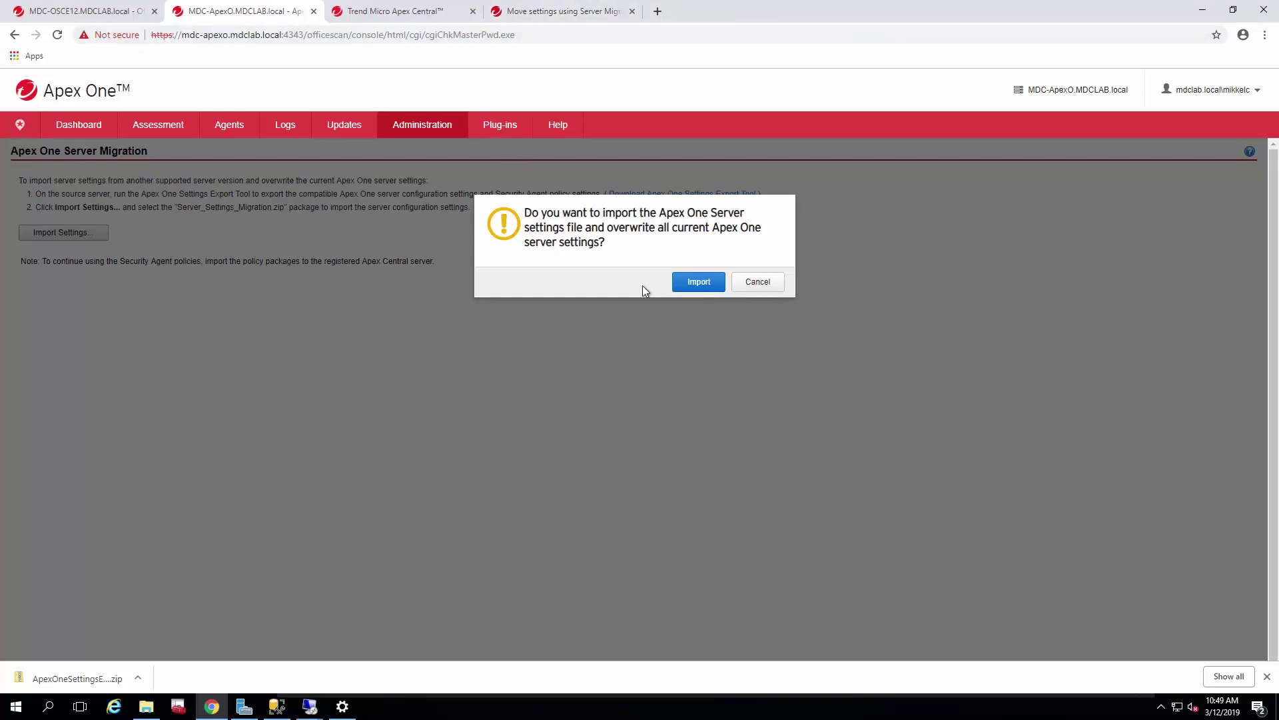
click(690, 291)
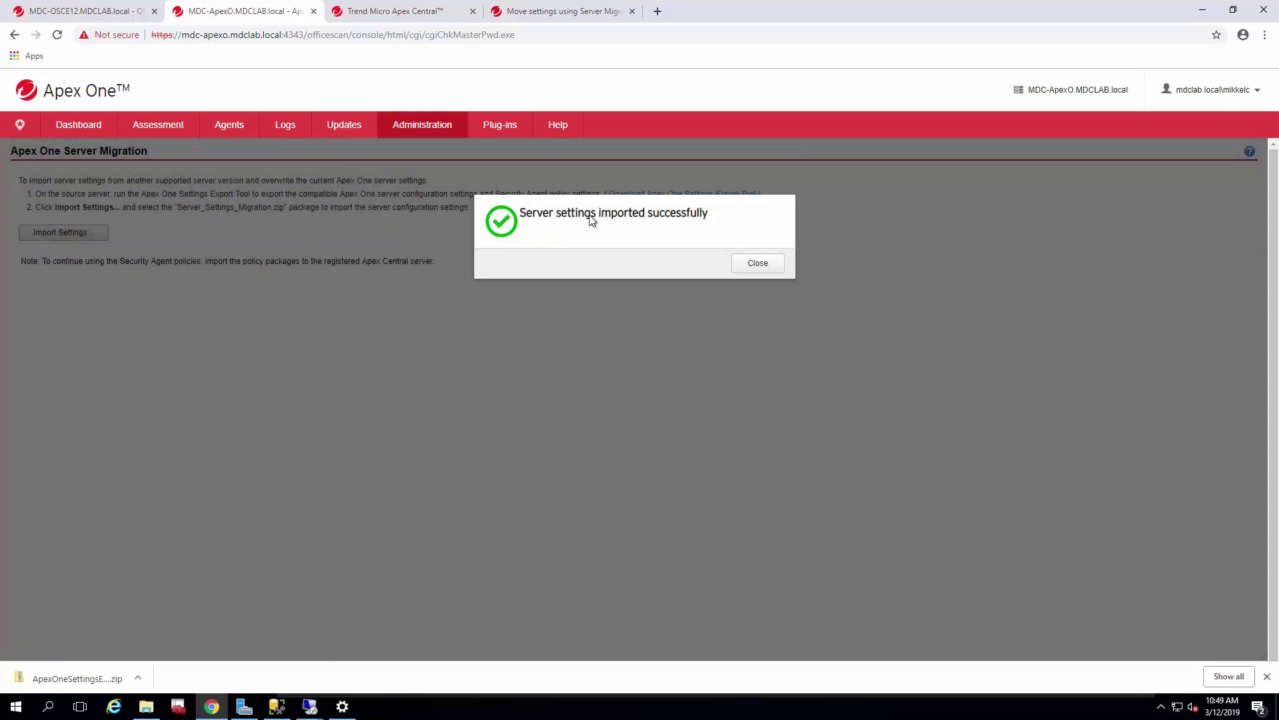
Open Agent Management and view the Domain controllers, Mdclab, Servers and Workstations domains.
click(759, 268)
mouse_move(233, 136)
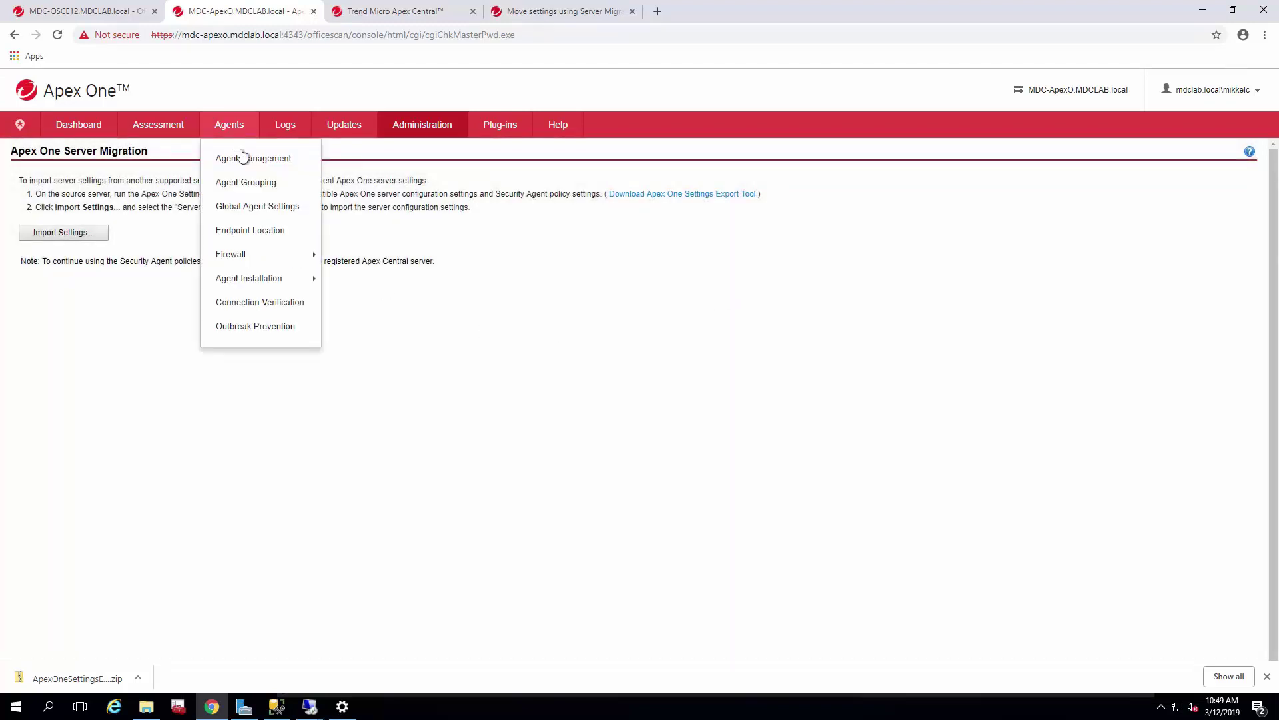
click(247, 158)
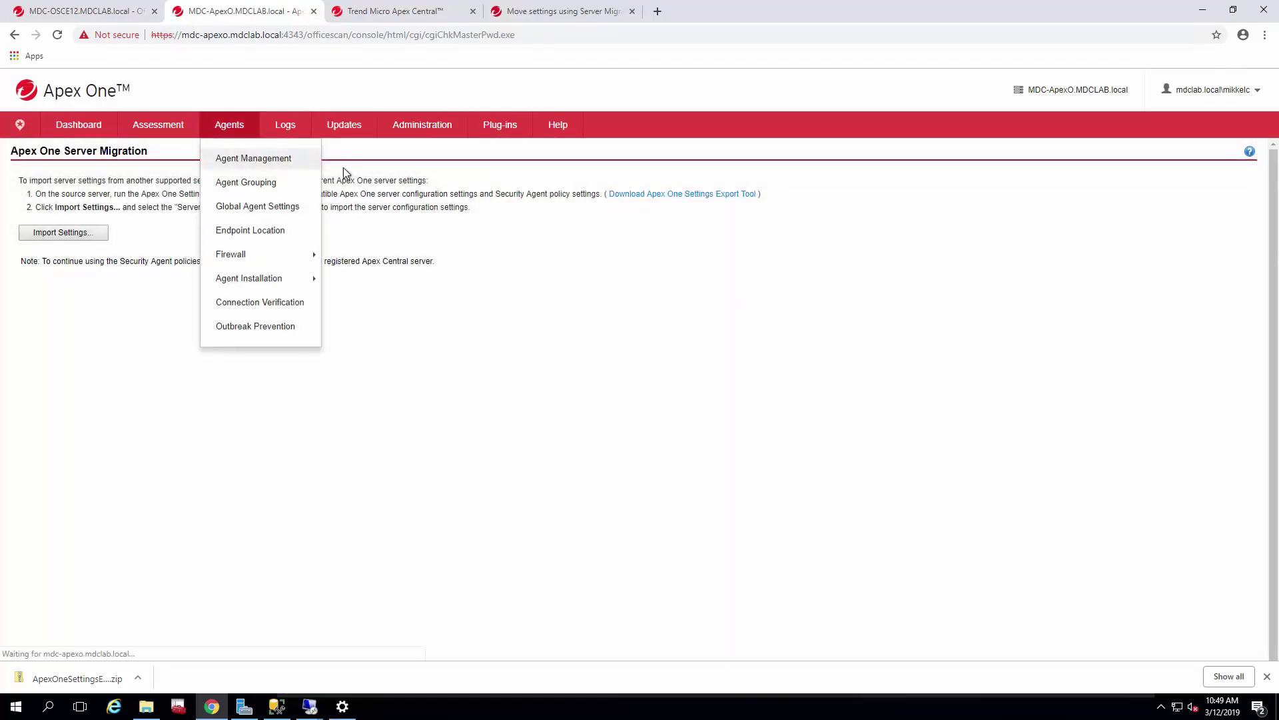
mouse_move(234, 130)
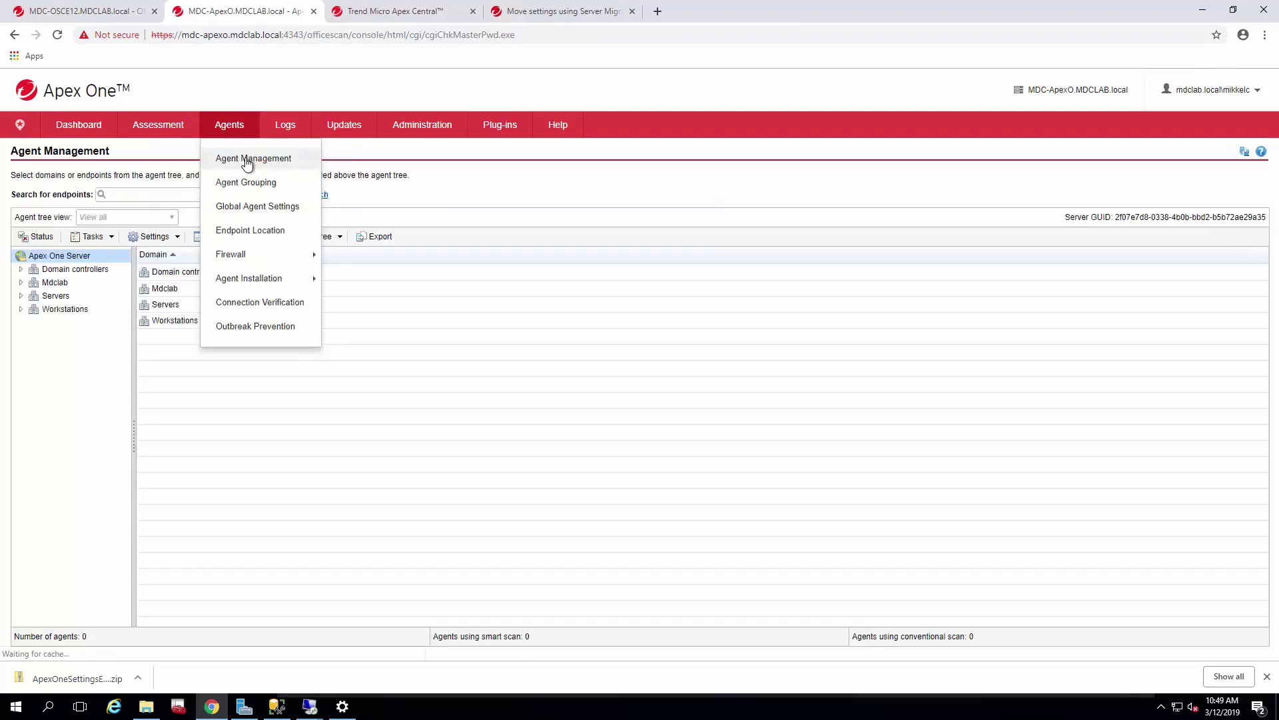
click(56, 269)
click(61, 283)
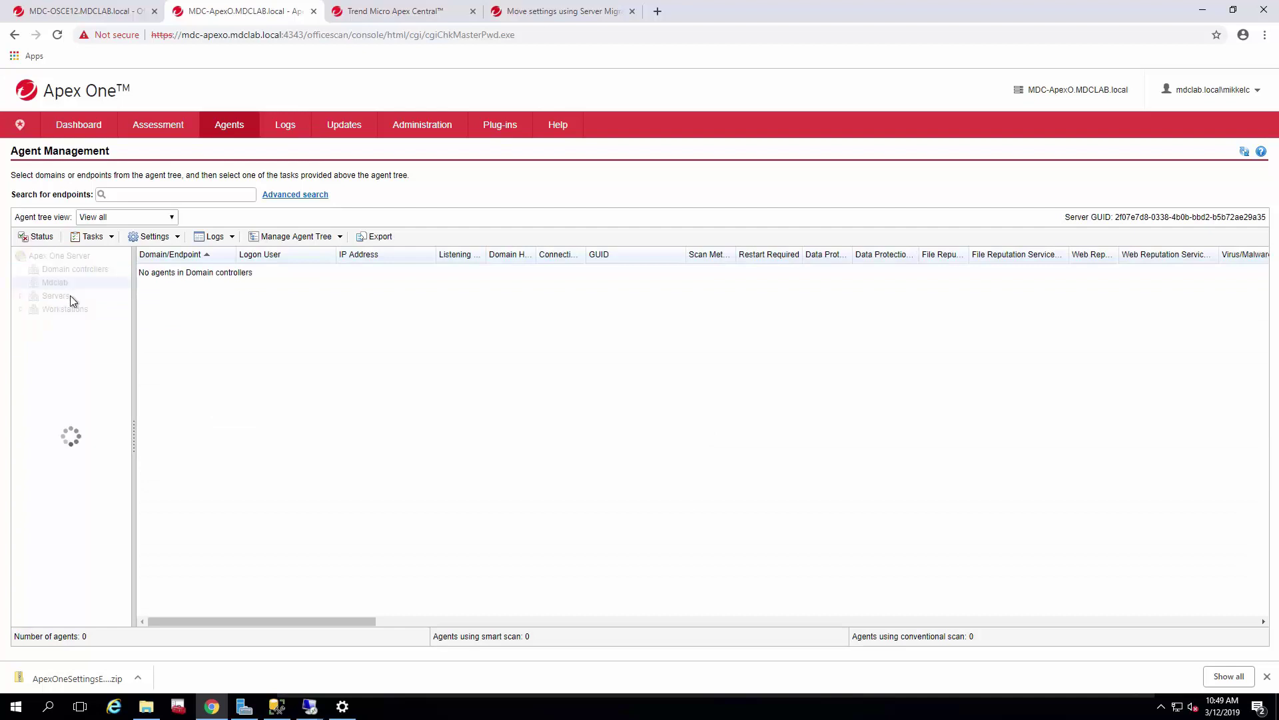
click(60, 297)
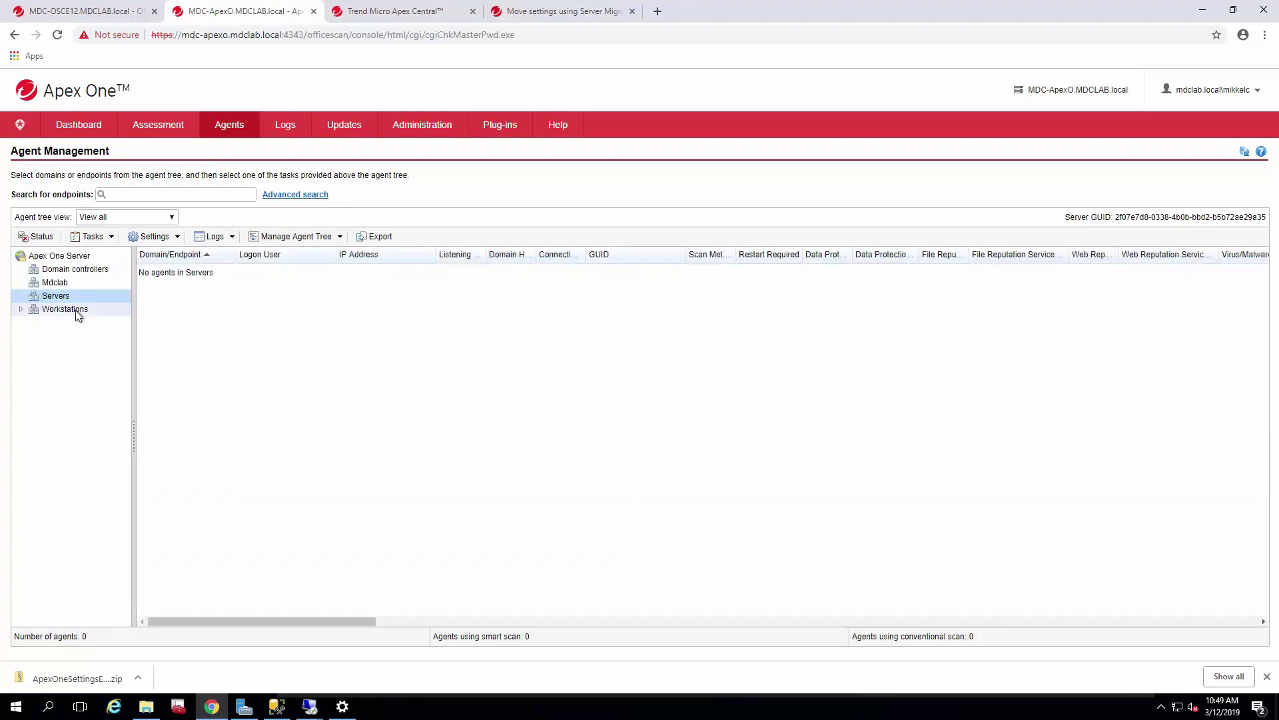
click(78, 310)
click(73, 272)
click(65, 294)
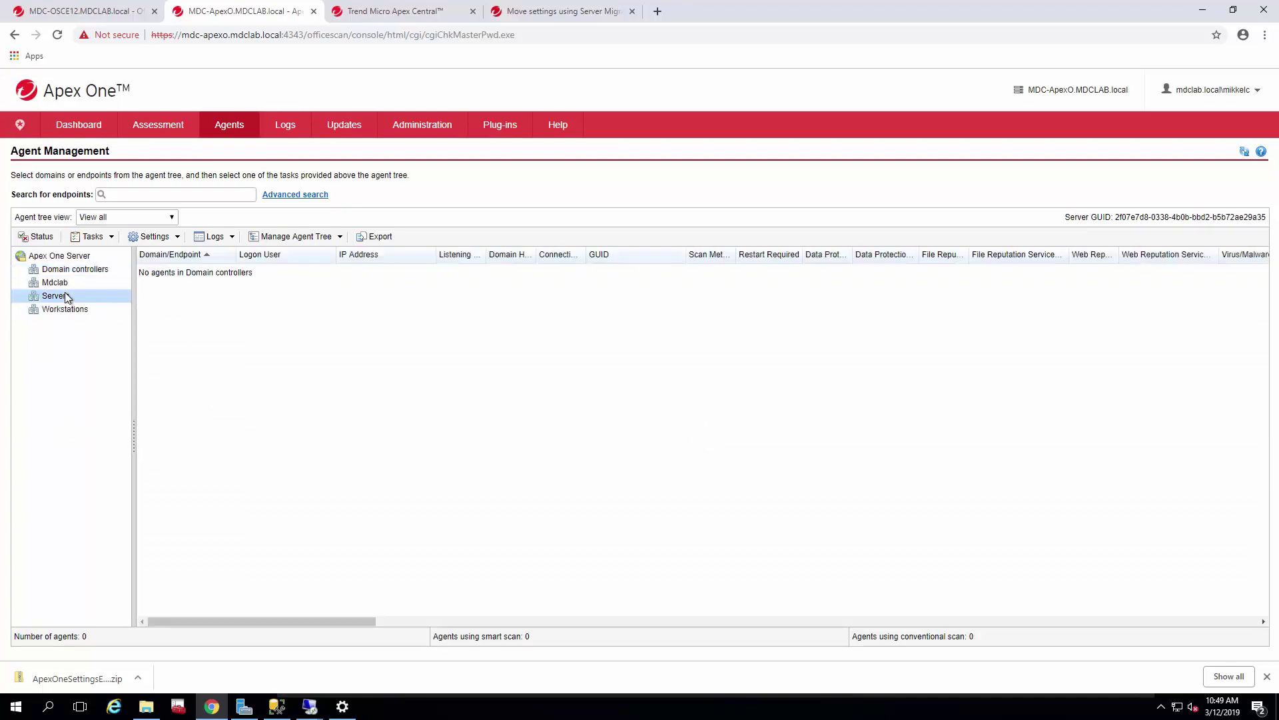
right_click(61, 297)
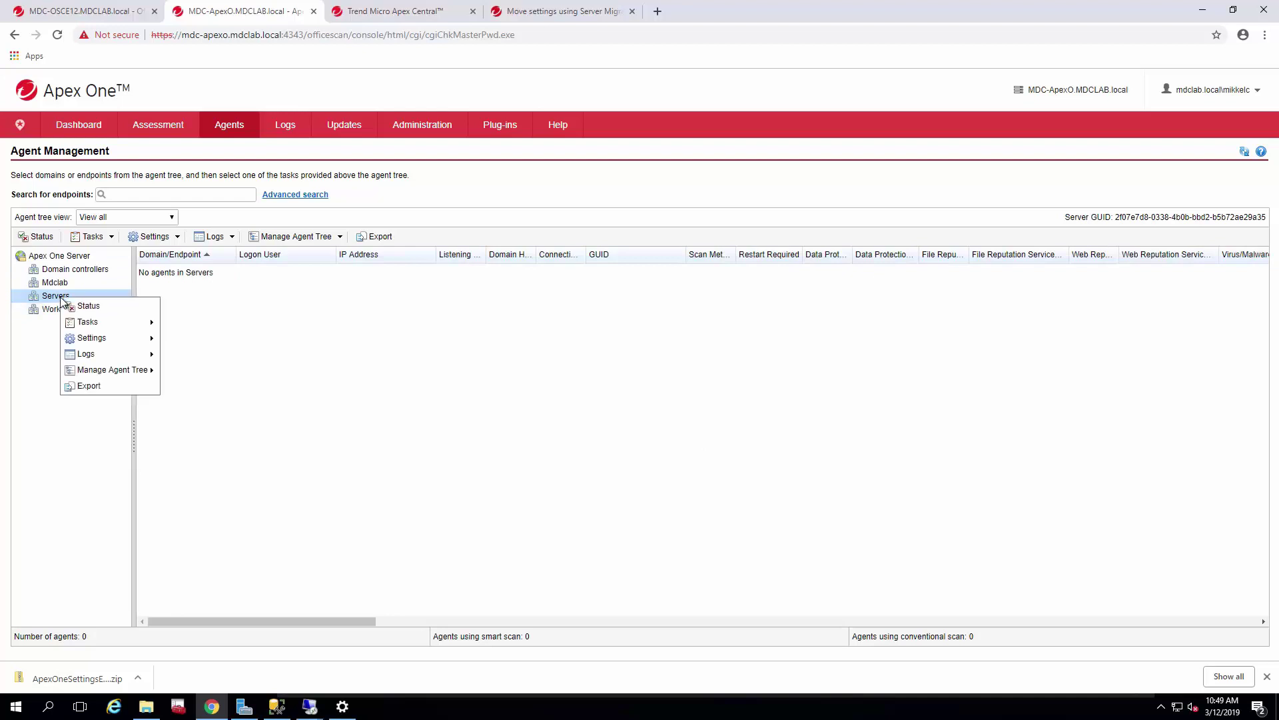
mouse_move(93, 338)
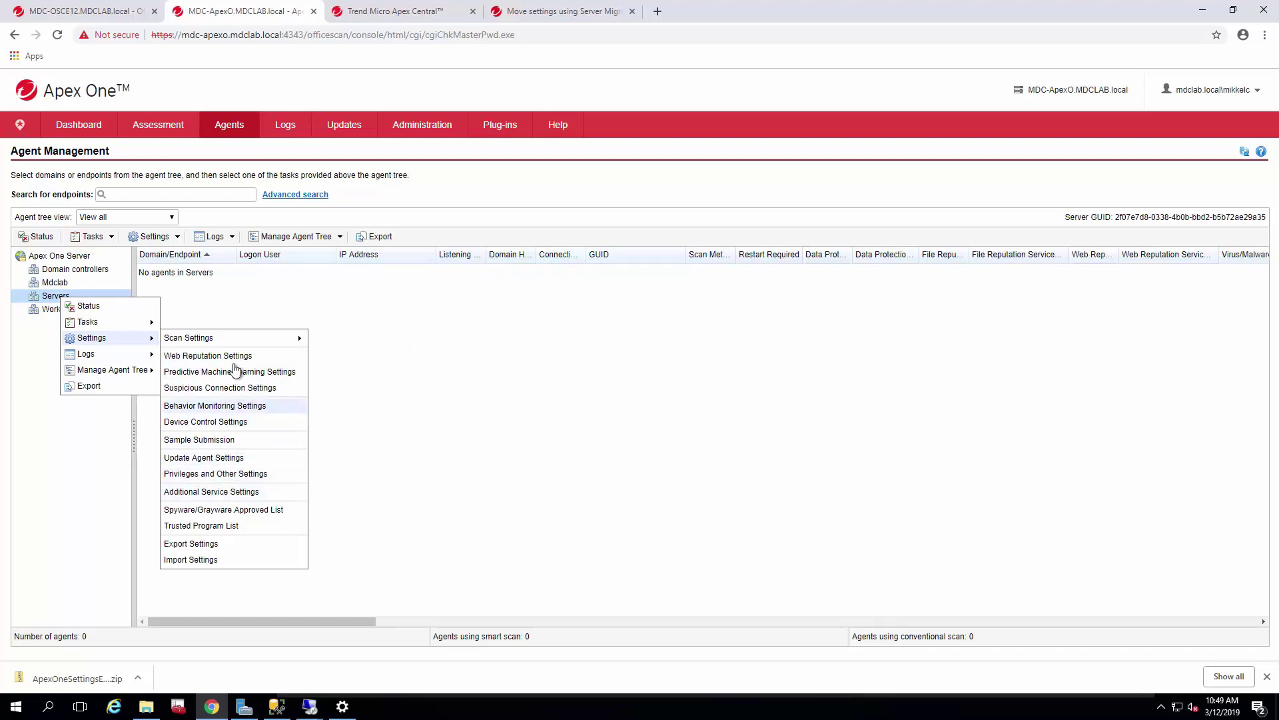
mouse_move(237, 340)
click(353, 372)
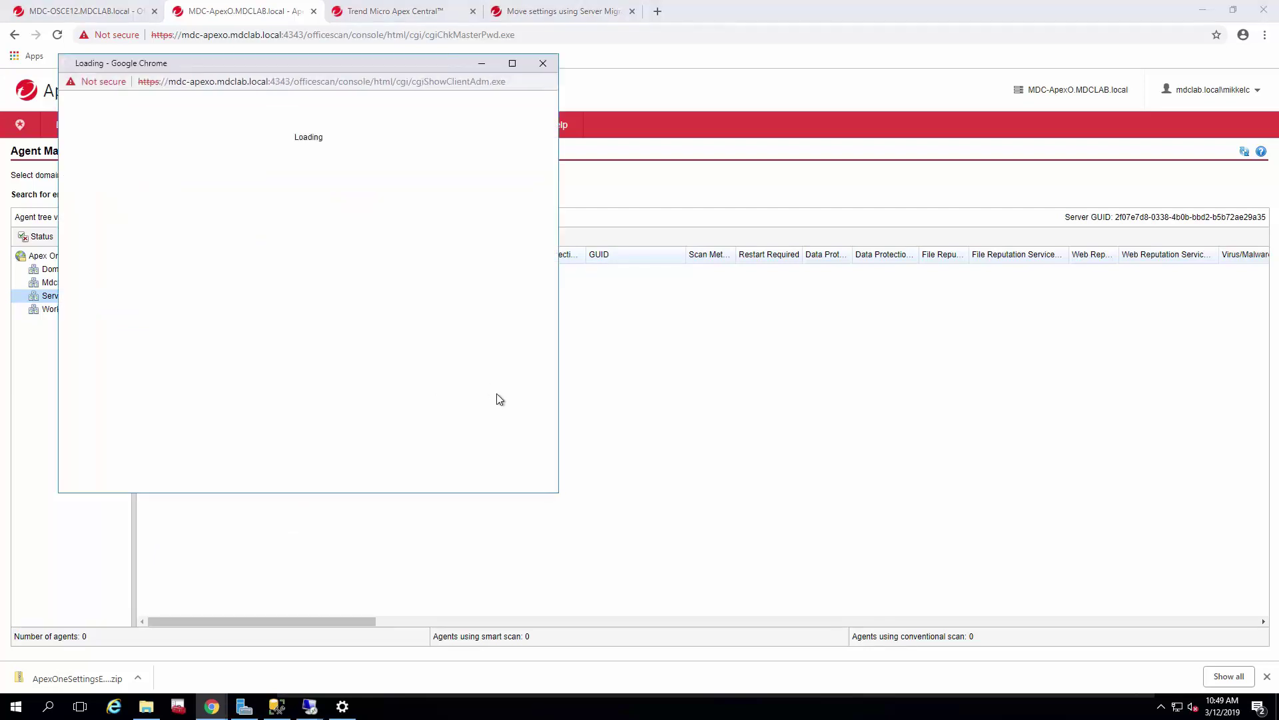
click(200, 172)
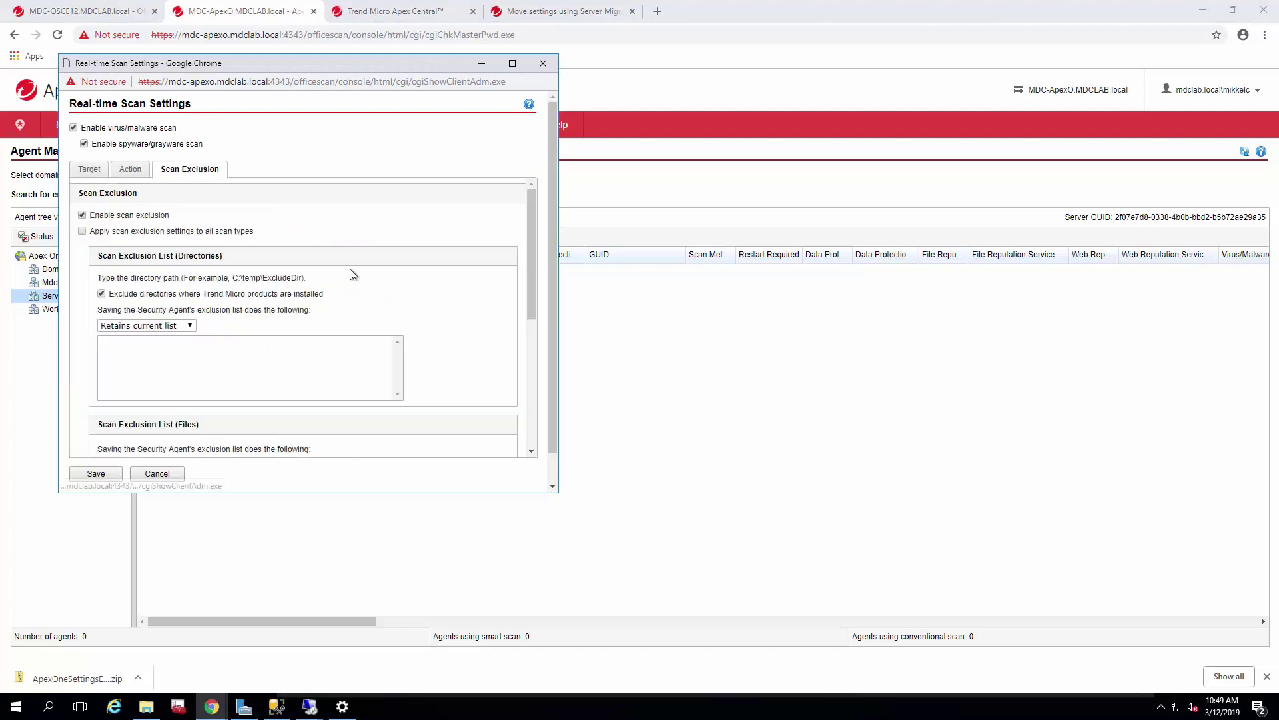
scroll(371, 323, down, 5)
scroll(372, 326, down, 1)
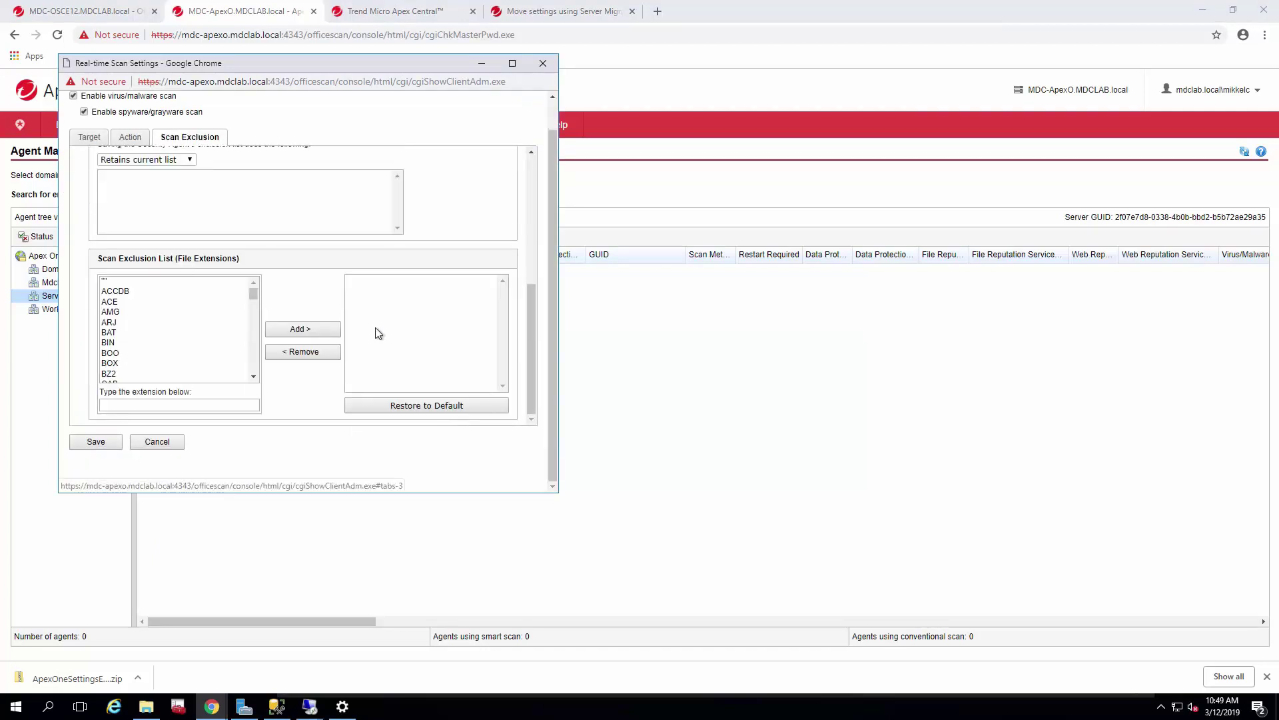
scroll(341, 301, up, 5)
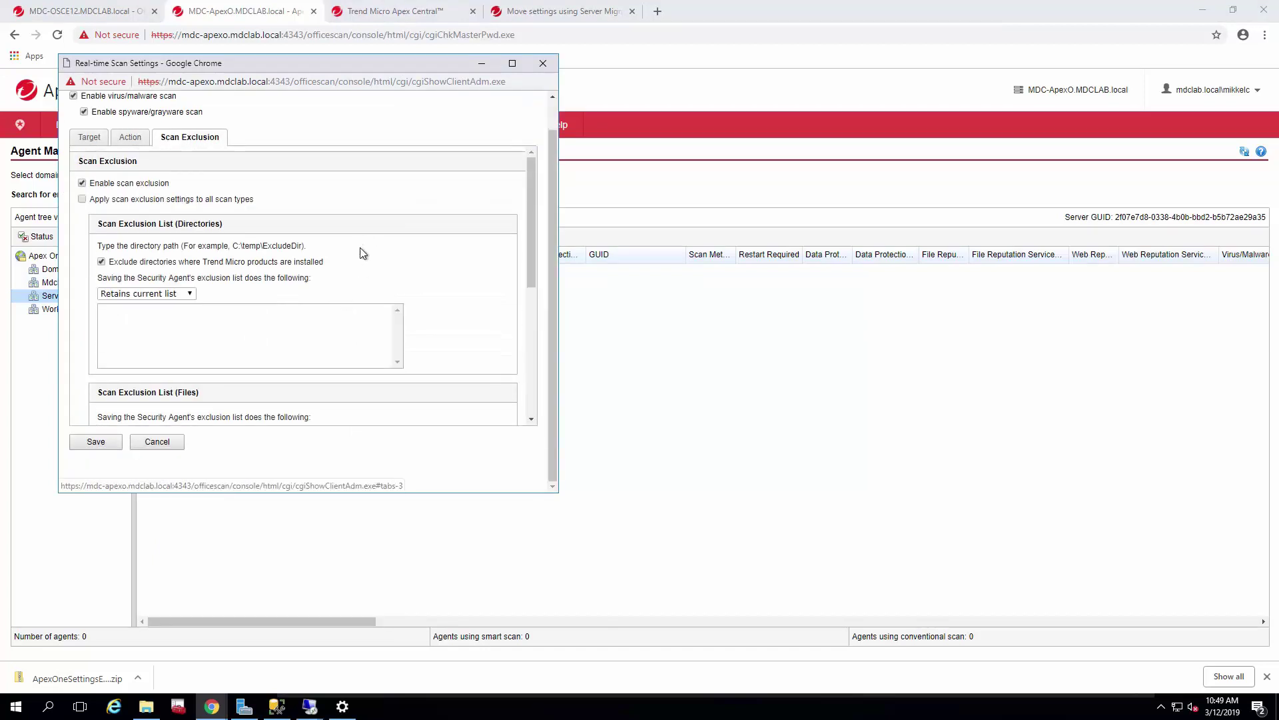
click(543, 63)
Select the Domain controllers domain, then open Agents > Global Agent Settings and scroll through it.
click(74, 284)
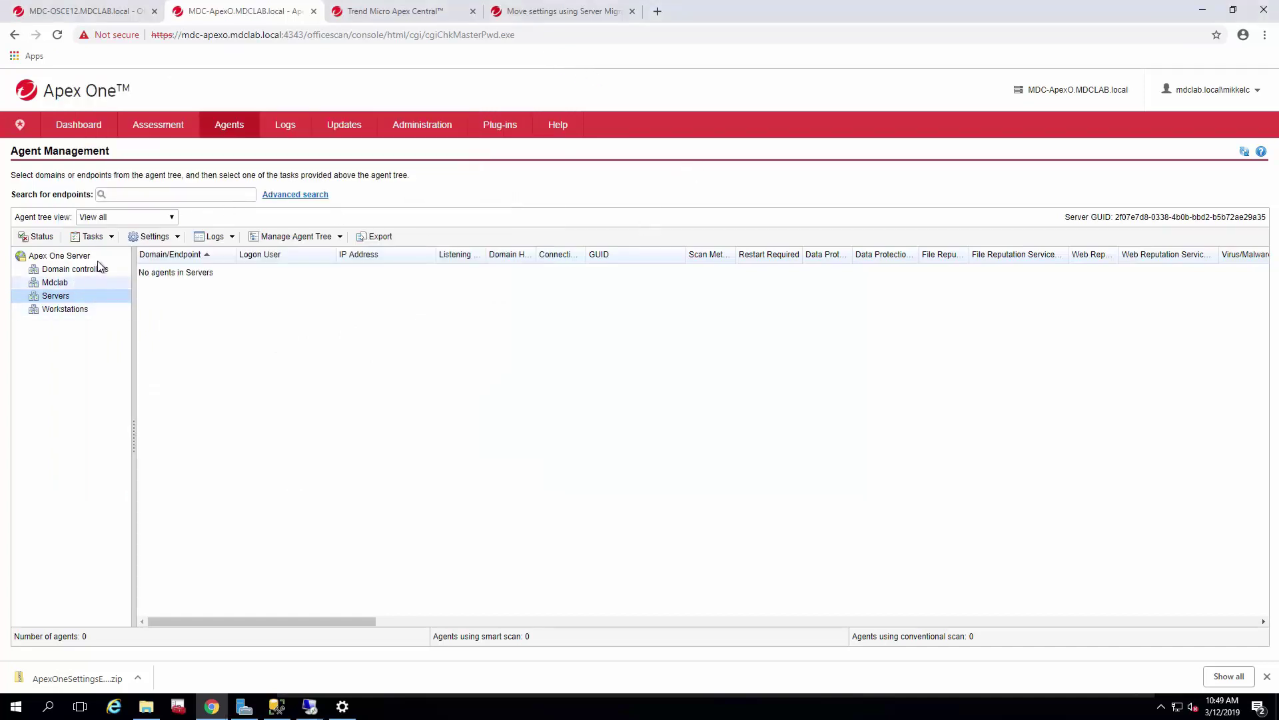
click(97, 267)
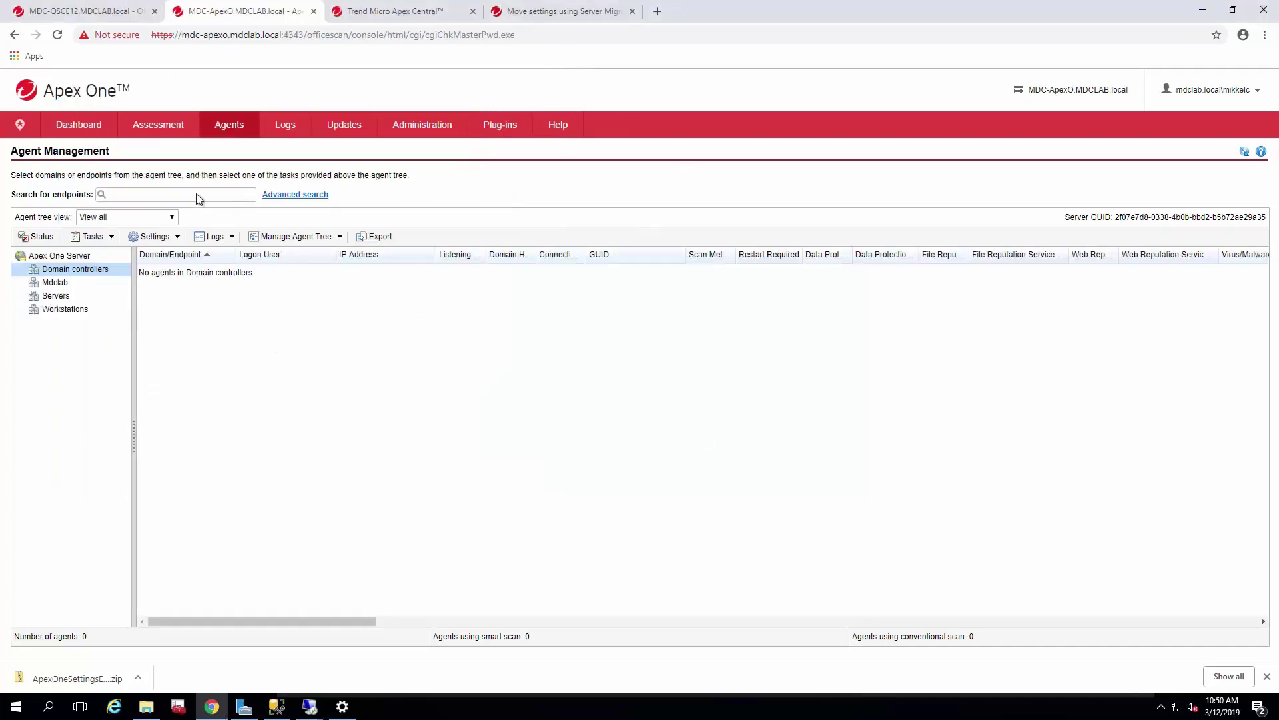
mouse_move(229, 130)
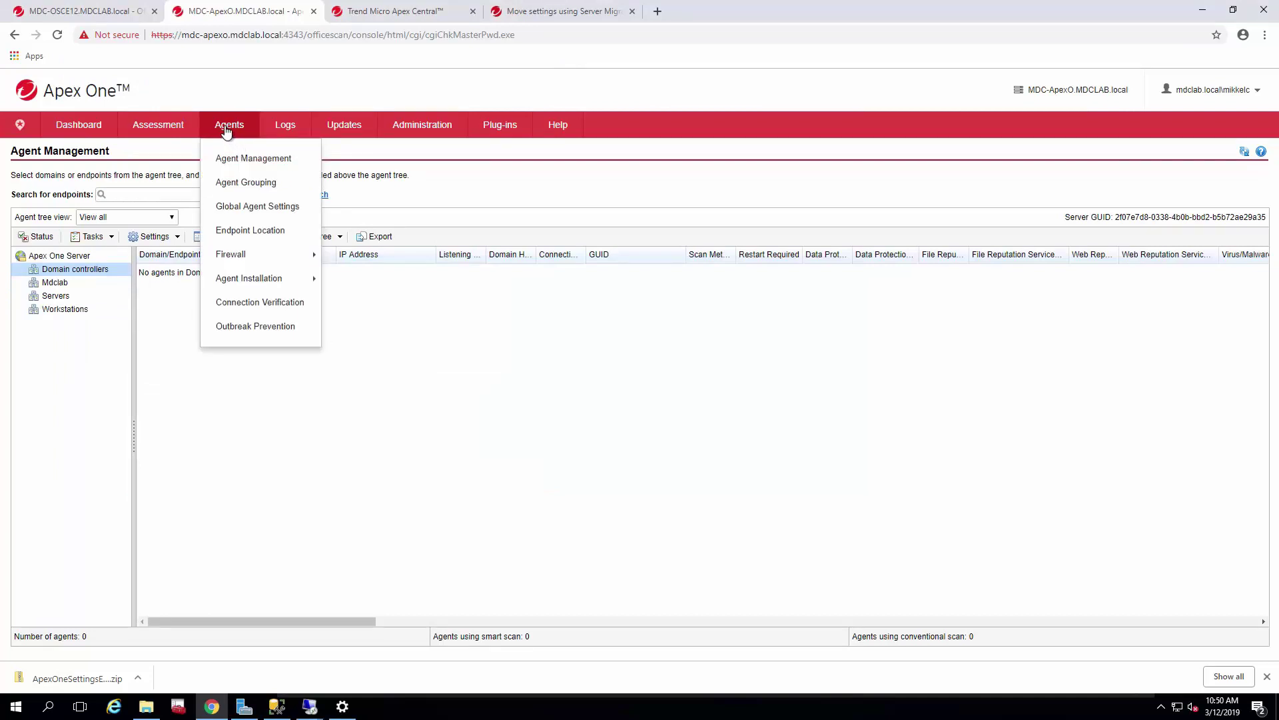
click(254, 206)
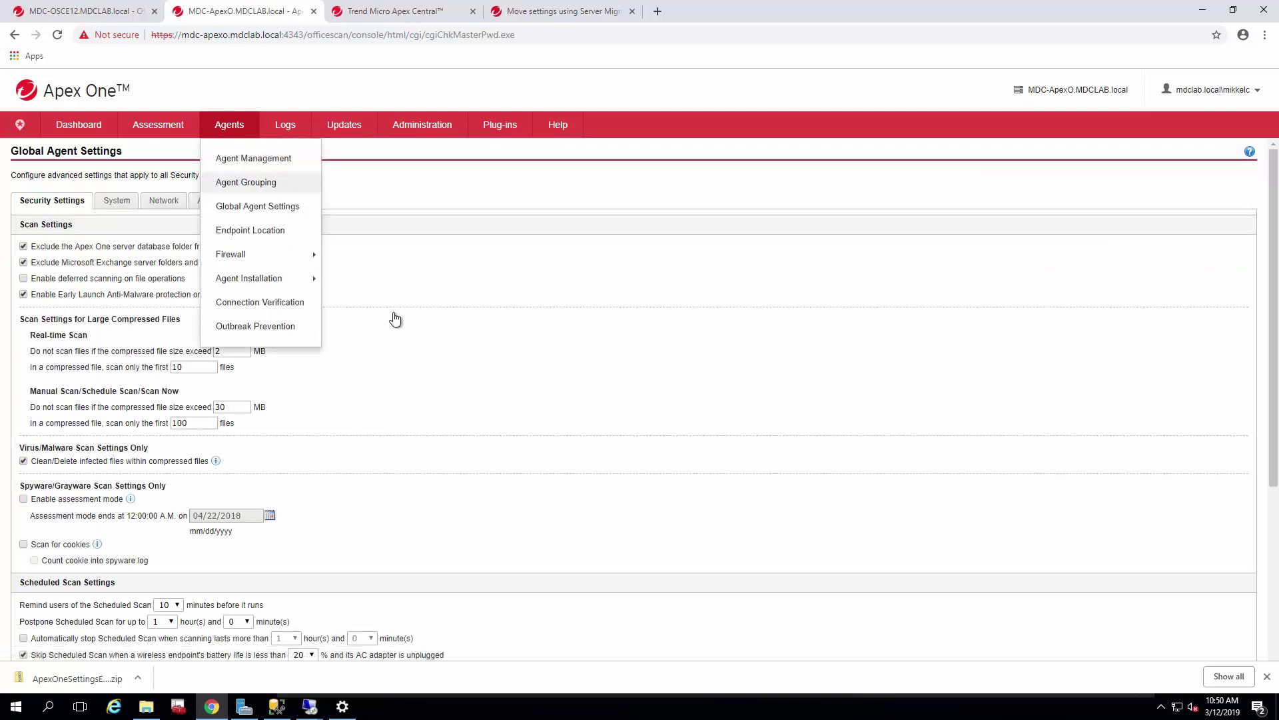
scroll(383, 326, down, 5)
scroll(376, 333, up, 5)
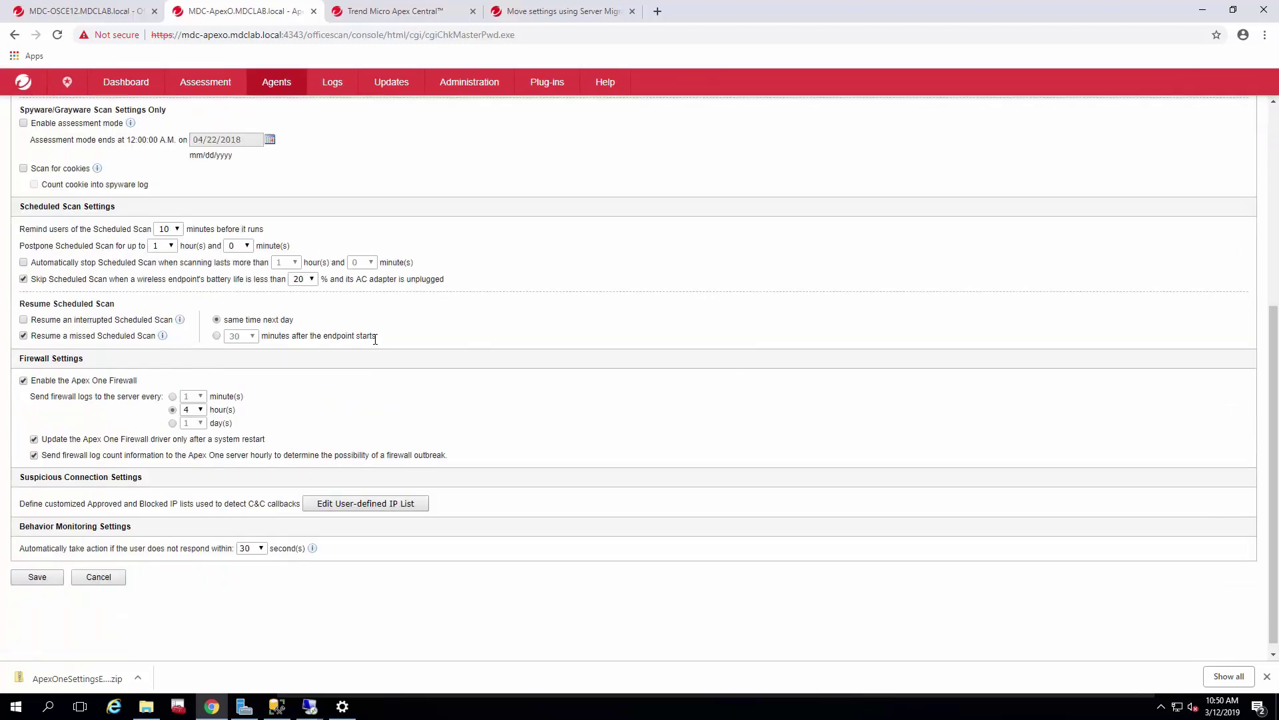